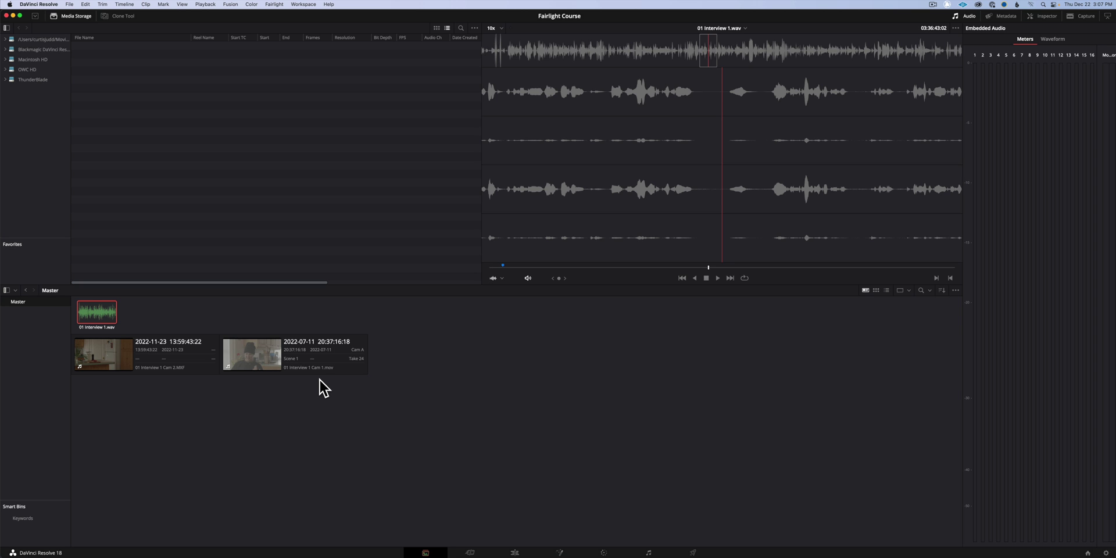
- Load 01 Interview 1 Cam 1.mov from the Media Pool into the Source viewer
click(303, 354)
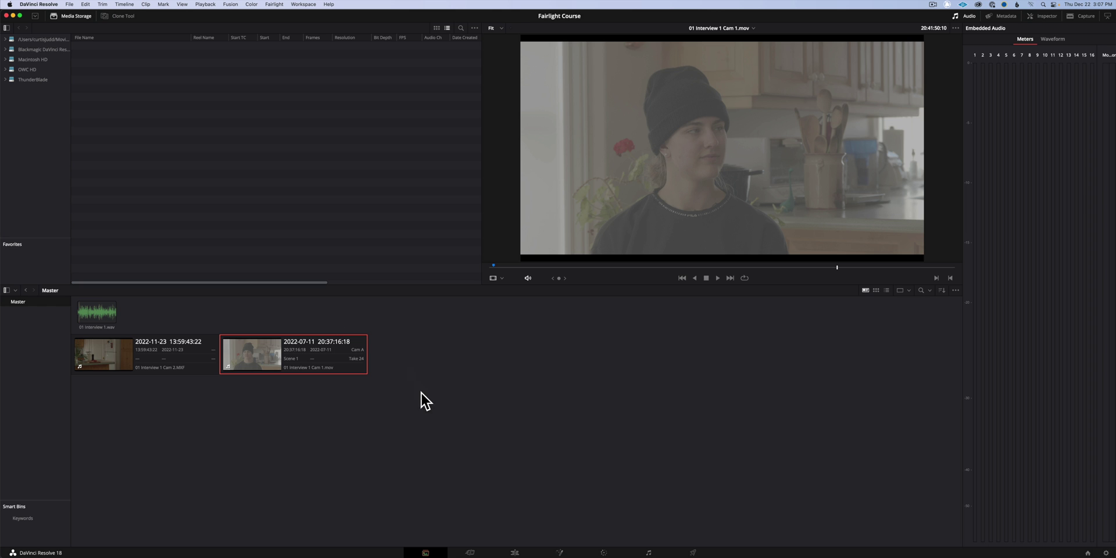
click(300, 422)
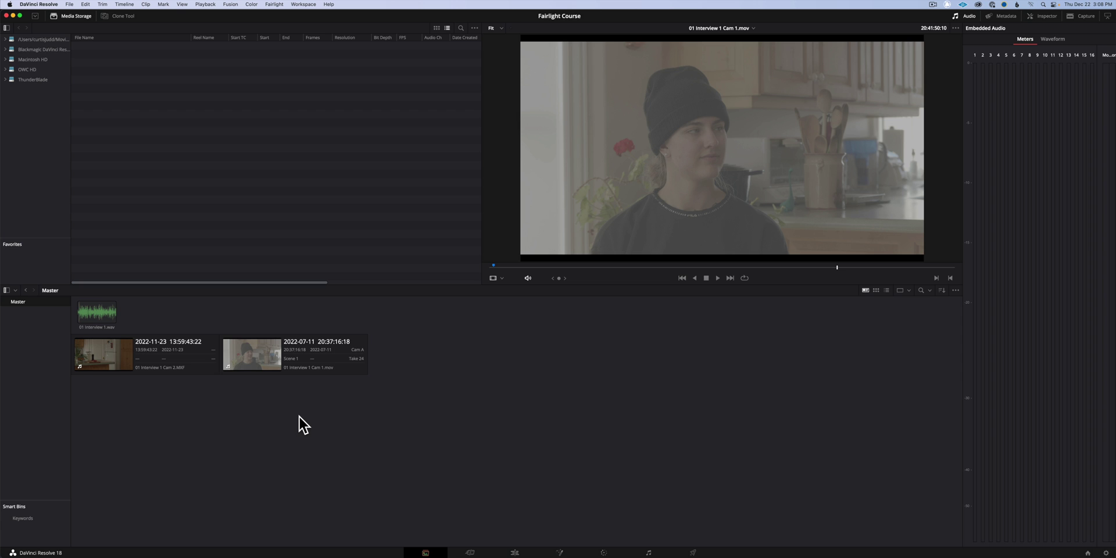
click(305, 370)
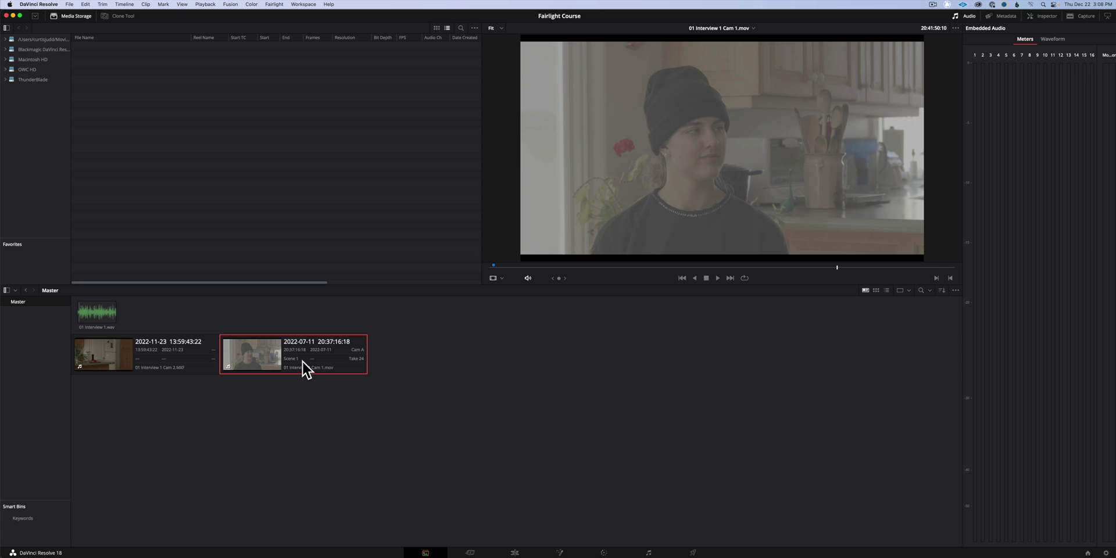
- Auto-sync 01 Interview 1.wav with Cam 1 based on waveform
click(109, 315)
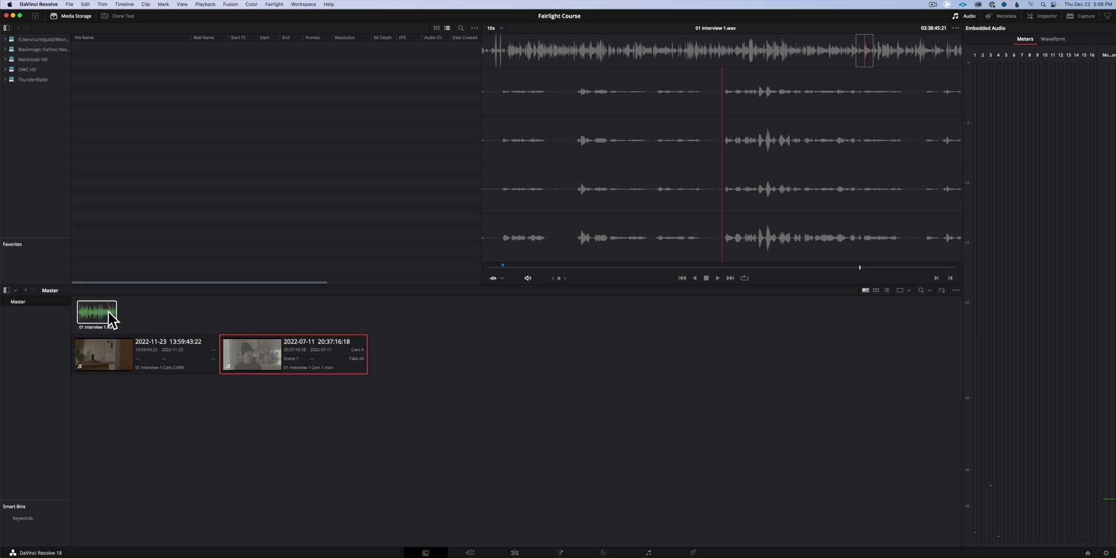
super+click(110, 316)
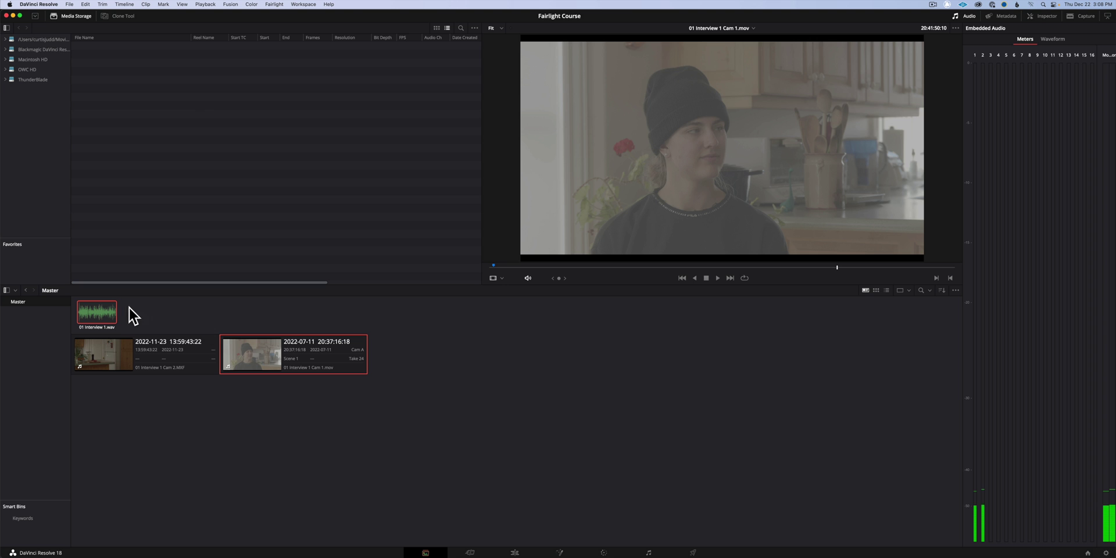
right_click(113, 315)
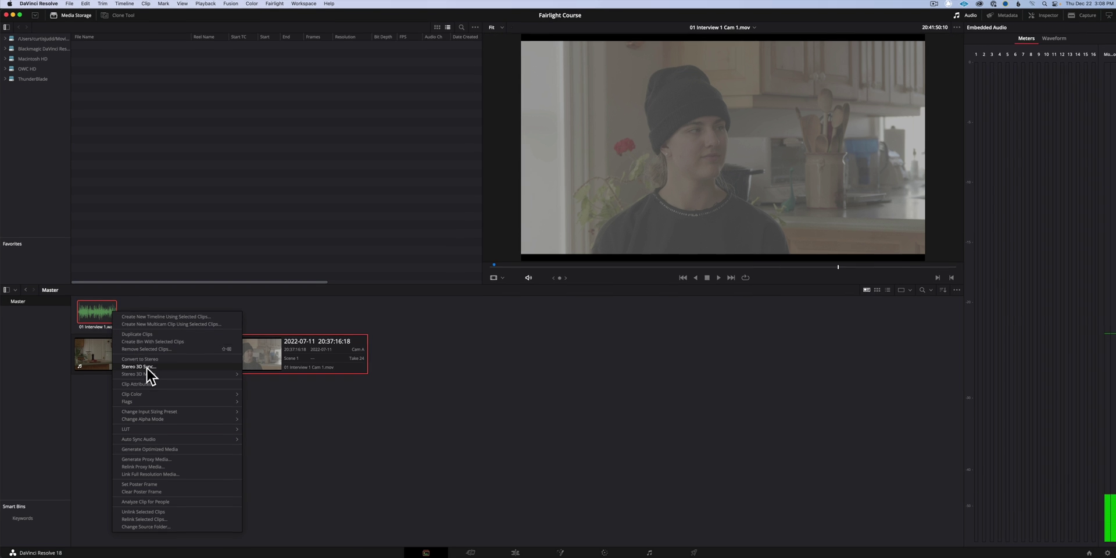
mouse_move(175, 439)
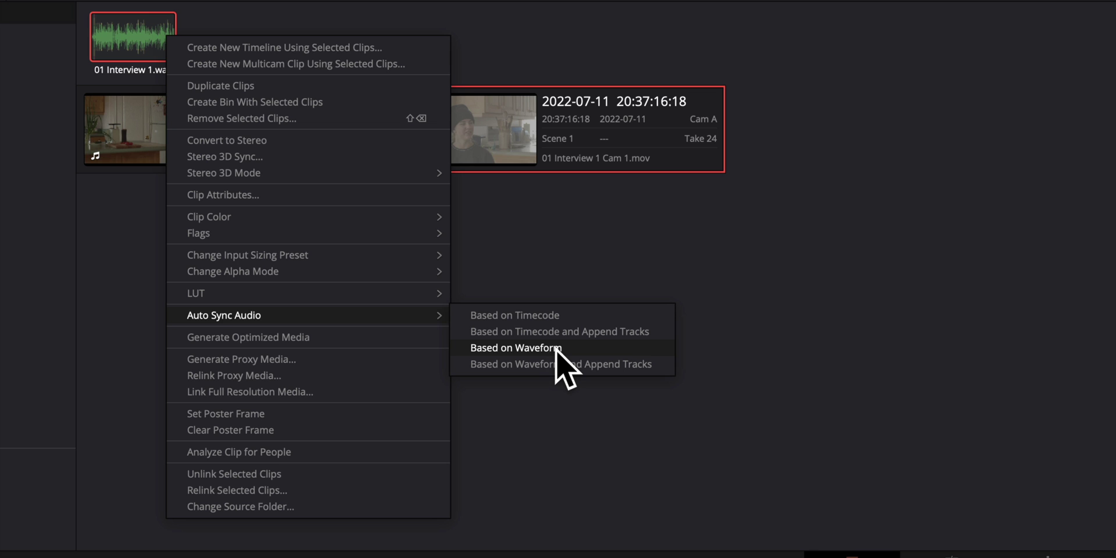
click(556, 350)
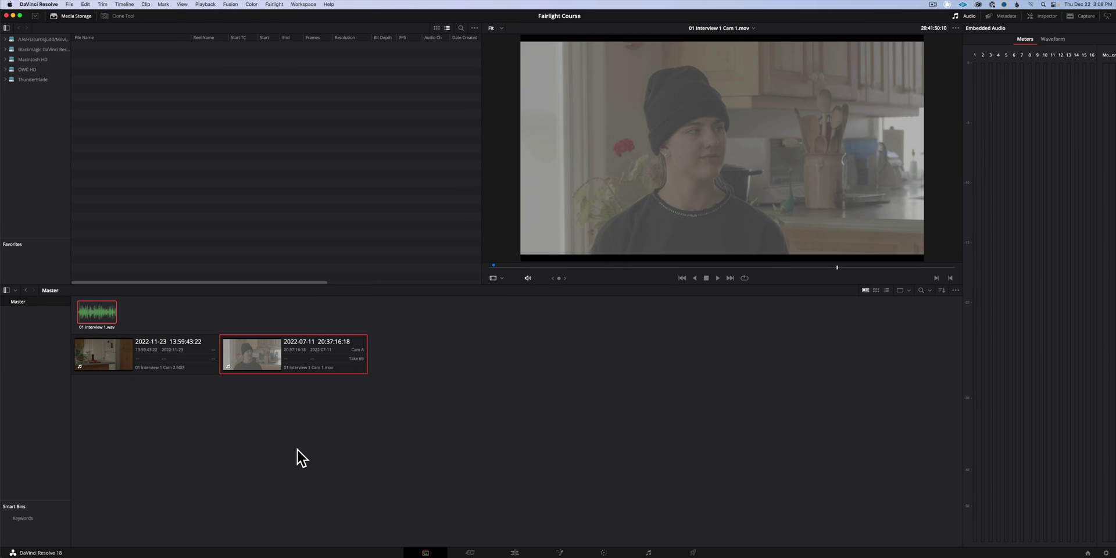
click(316, 415)
click(311, 367)
right_click(311, 366)
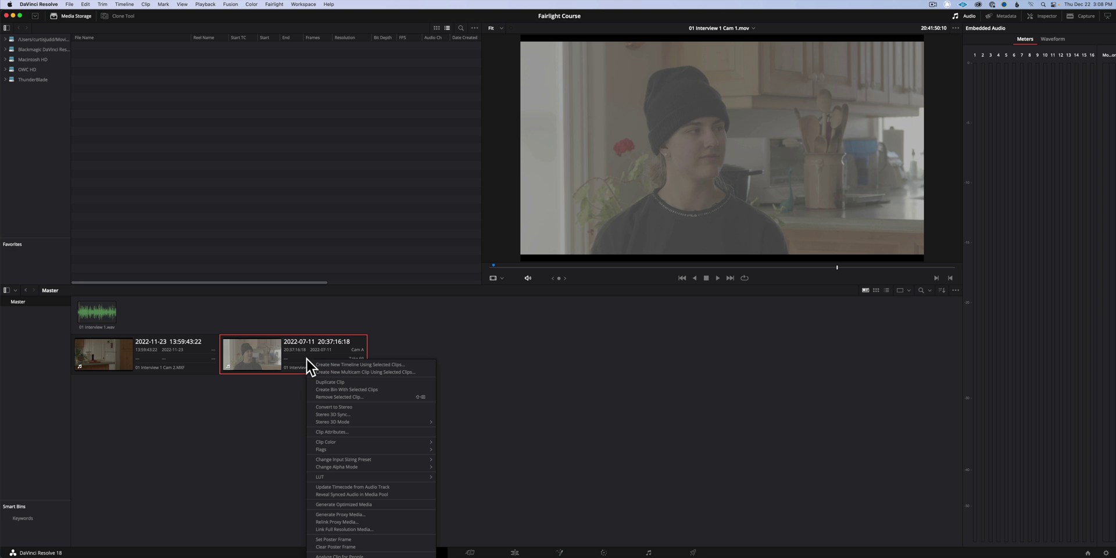
click(329, 432)
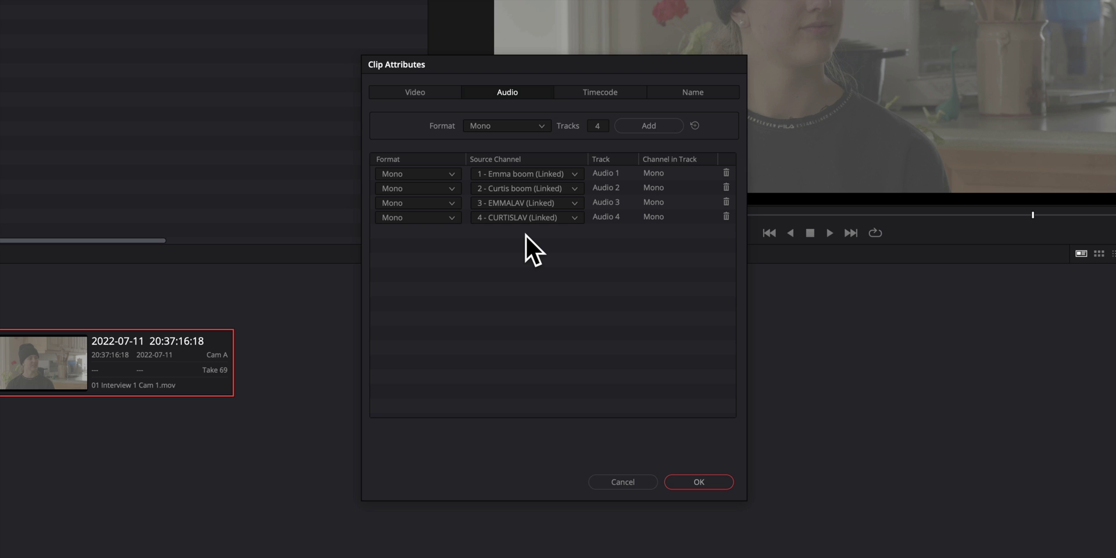
click(623, 482)
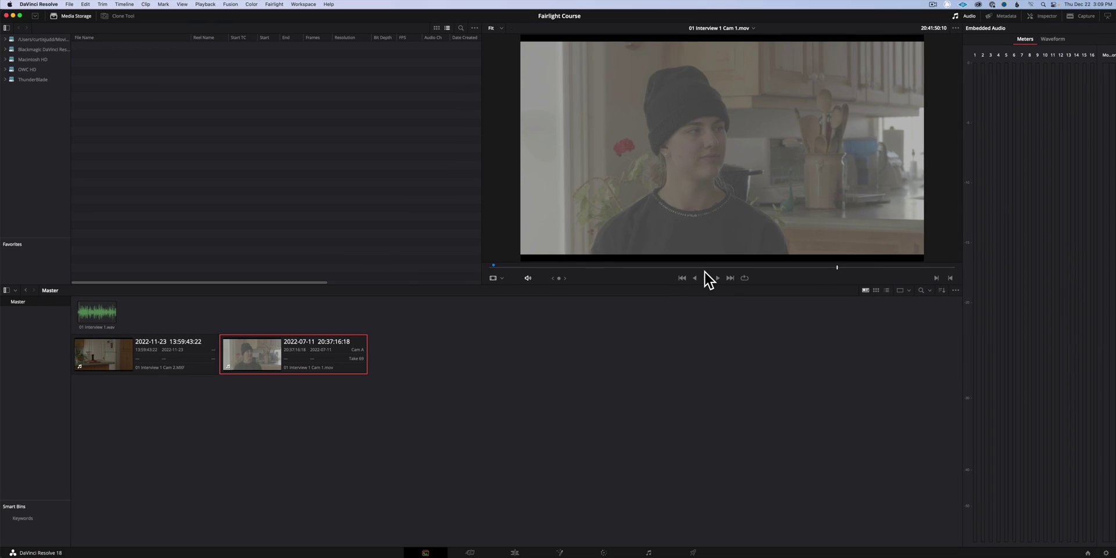
key(space)
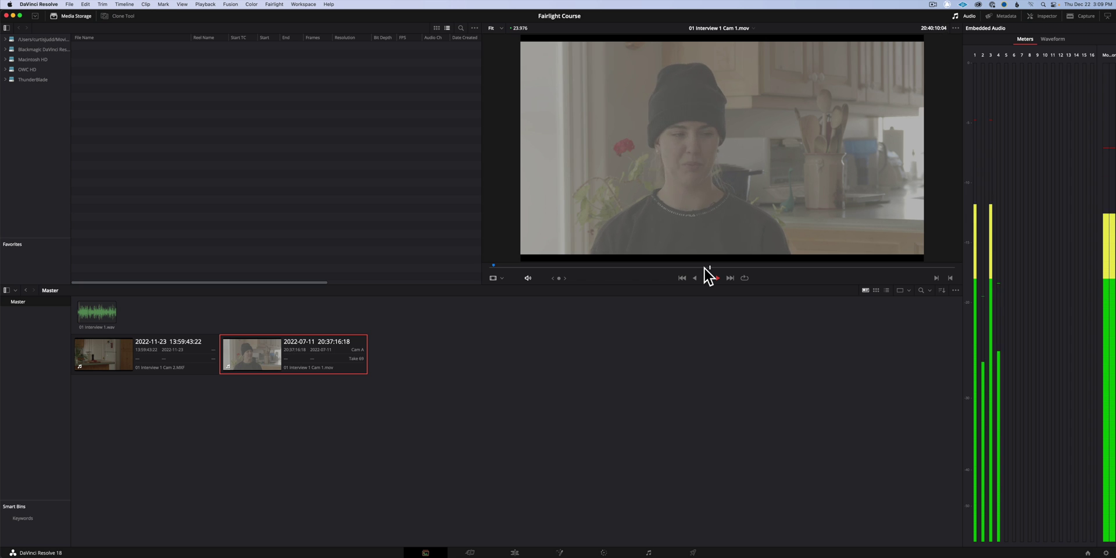
key(space)
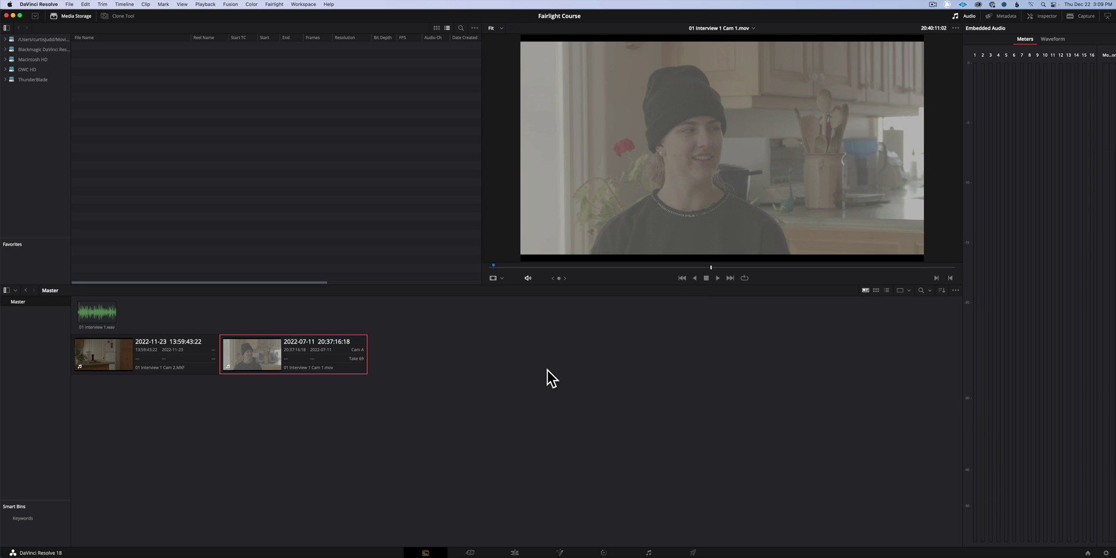
- Check Cam 1's Clip Attributes show only embedded stereo audio, then cancel
click(456, 406)
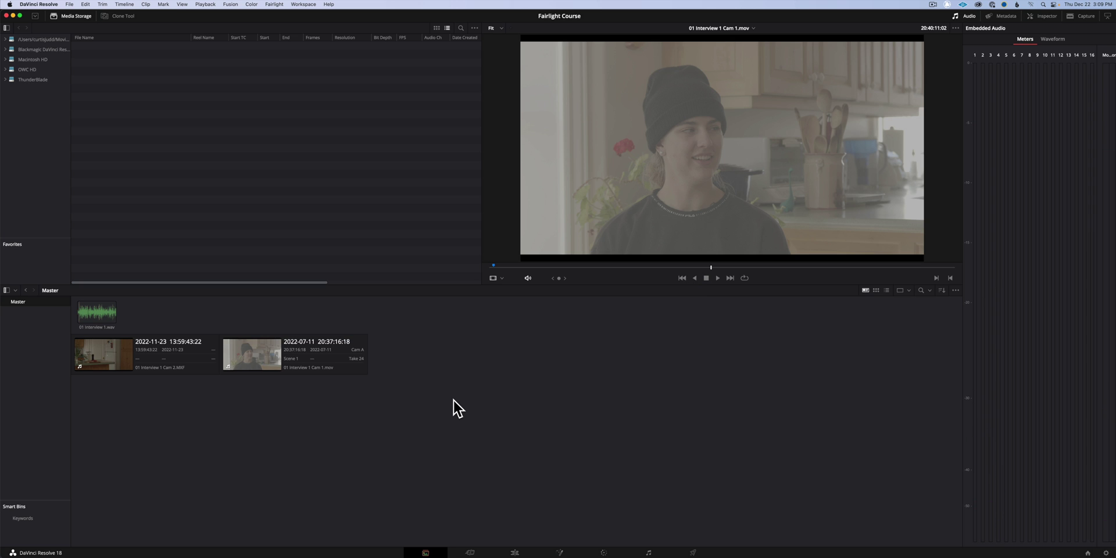
click(298, 369)
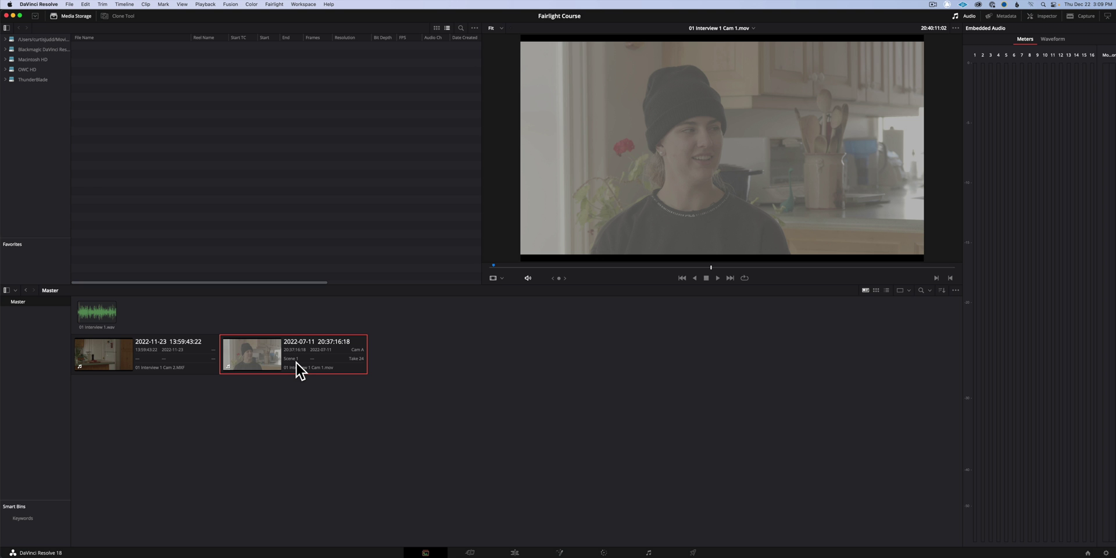
right_click(297, 362)
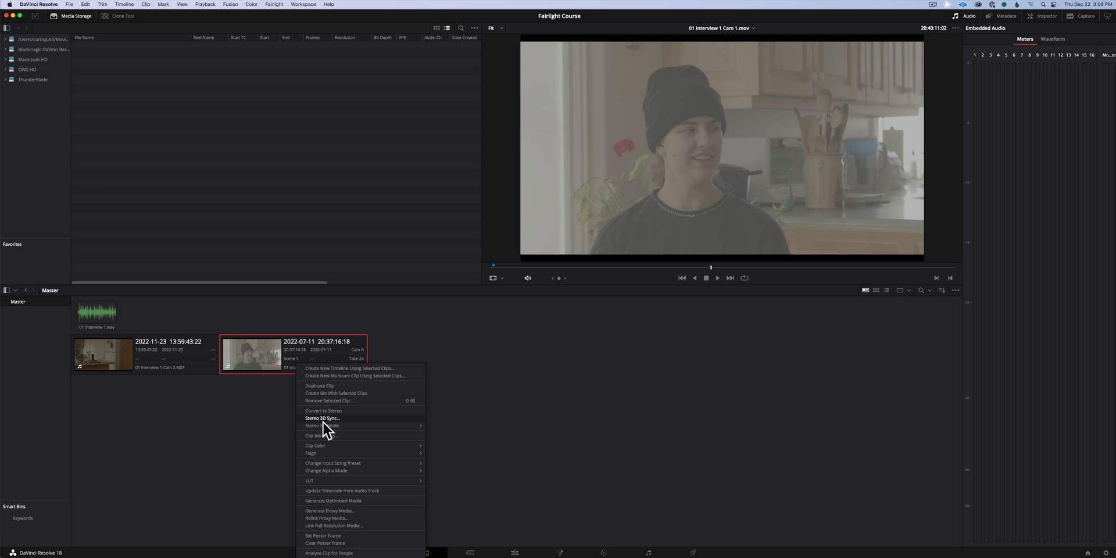
click(330, 435)
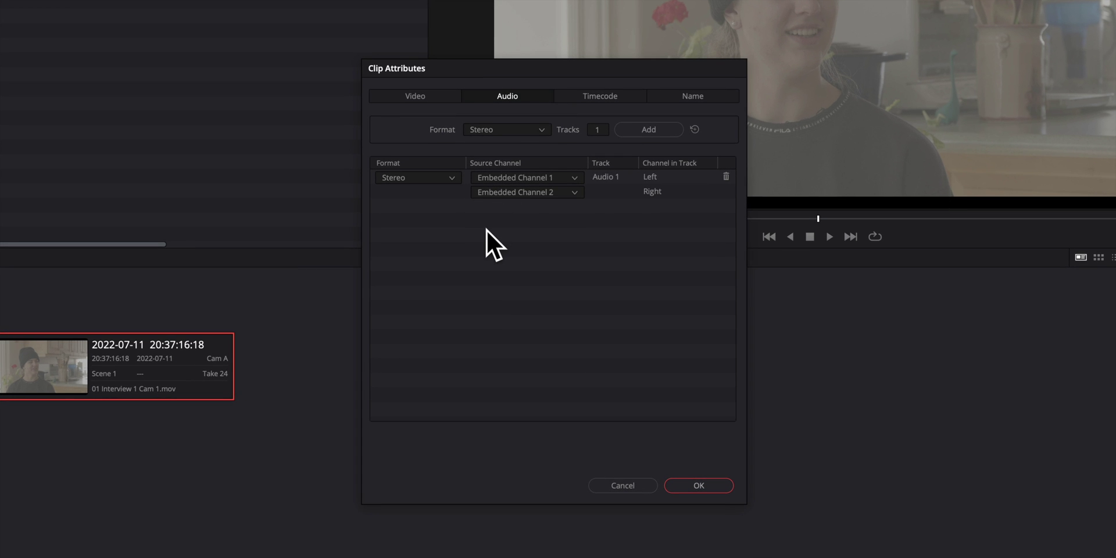
click(622, 485)
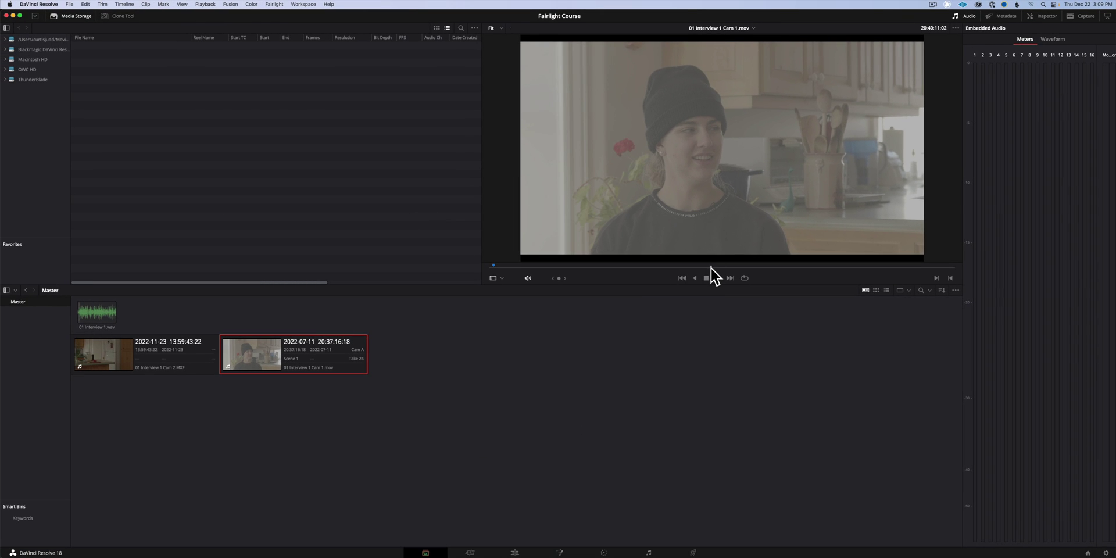
- Play Cam 1 in the viewer, then stop playback
key(space)
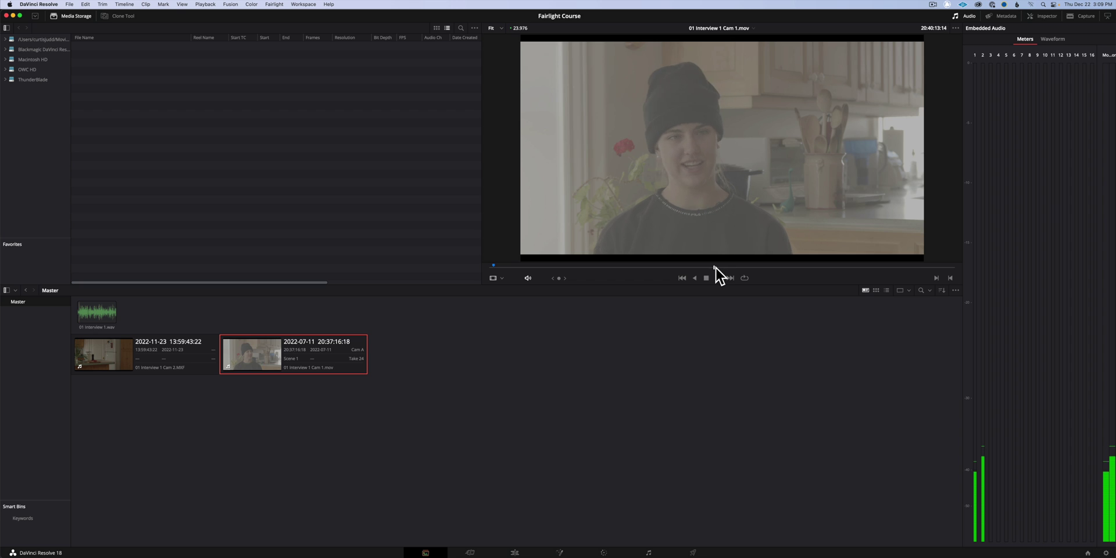
click(719, 277)
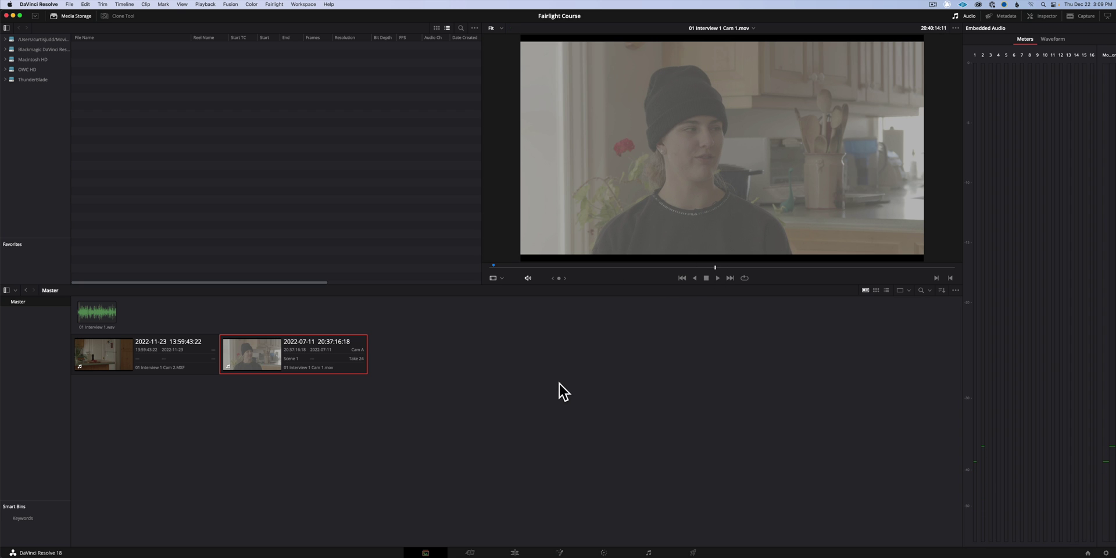
click(298, 408)
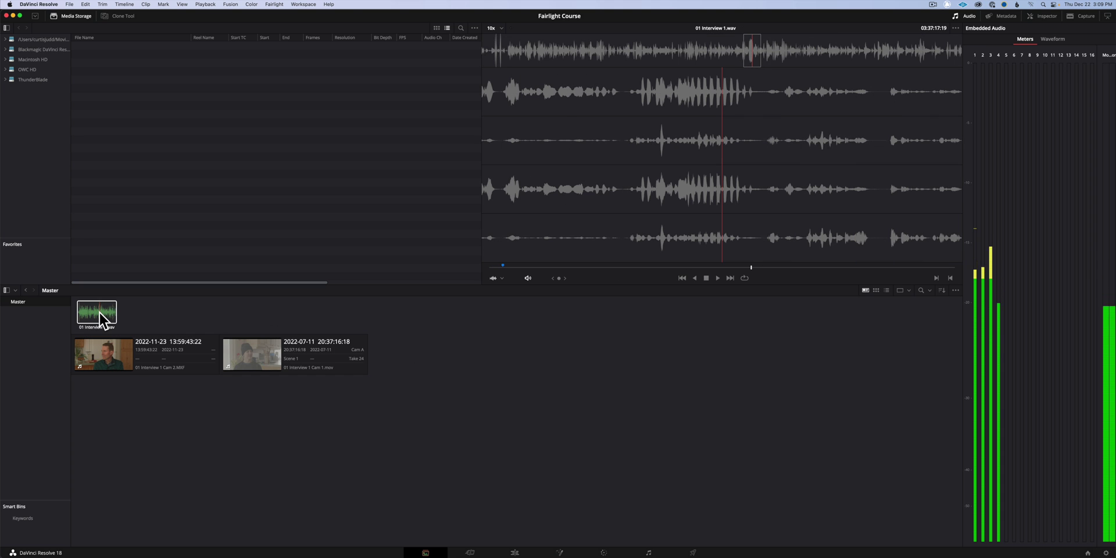
- Preview 01 Interview 1.wav, then marquee-select both camera clips and the wav together
click(99, 312)
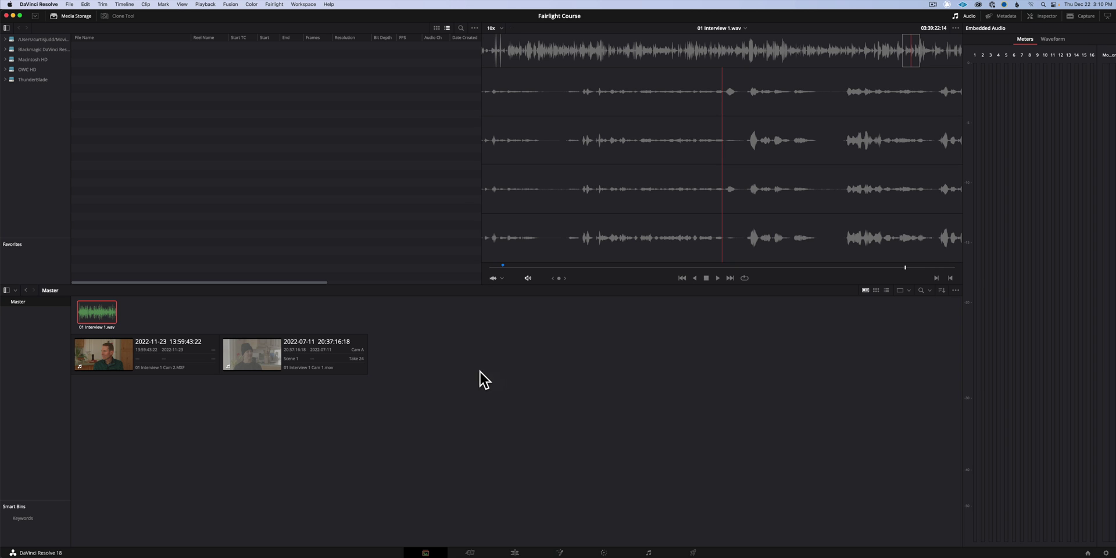
click(459, 408)
drag(435, 414, 92, 302)
right_click(92, 302)
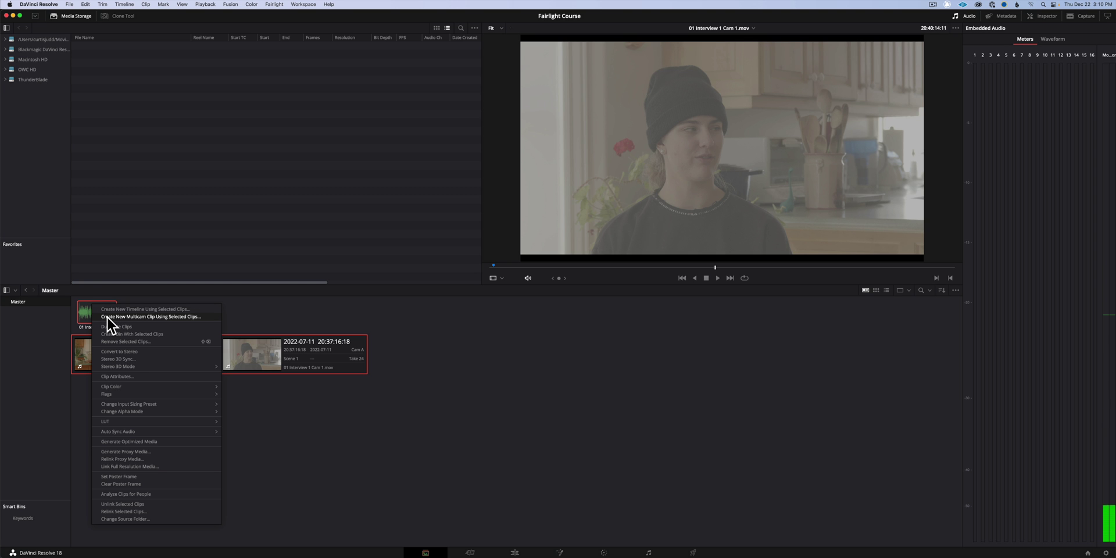
click(106, 316)
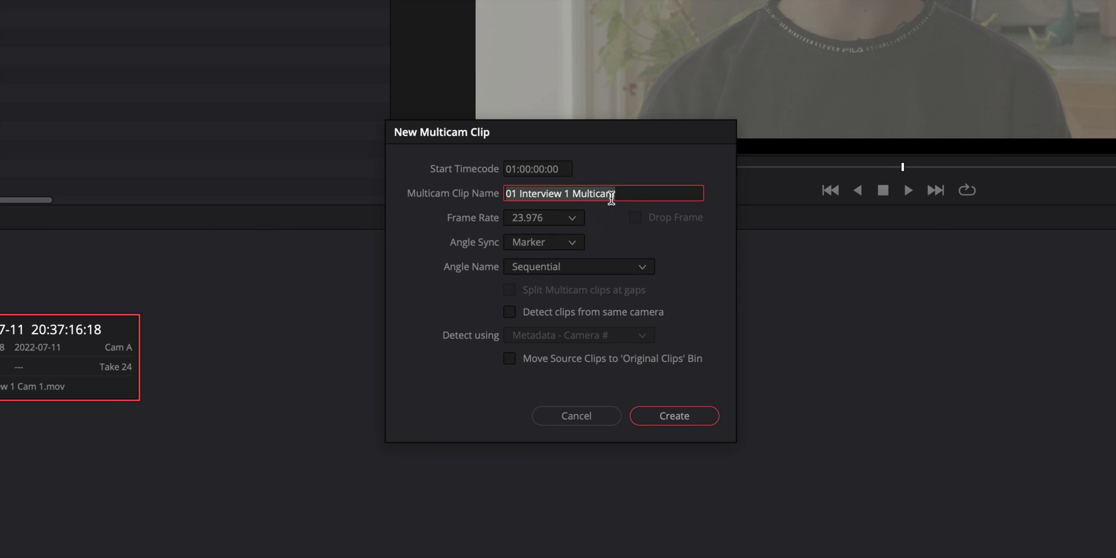
click(633, 195)
key(ctrl+a)
text(Multicam)
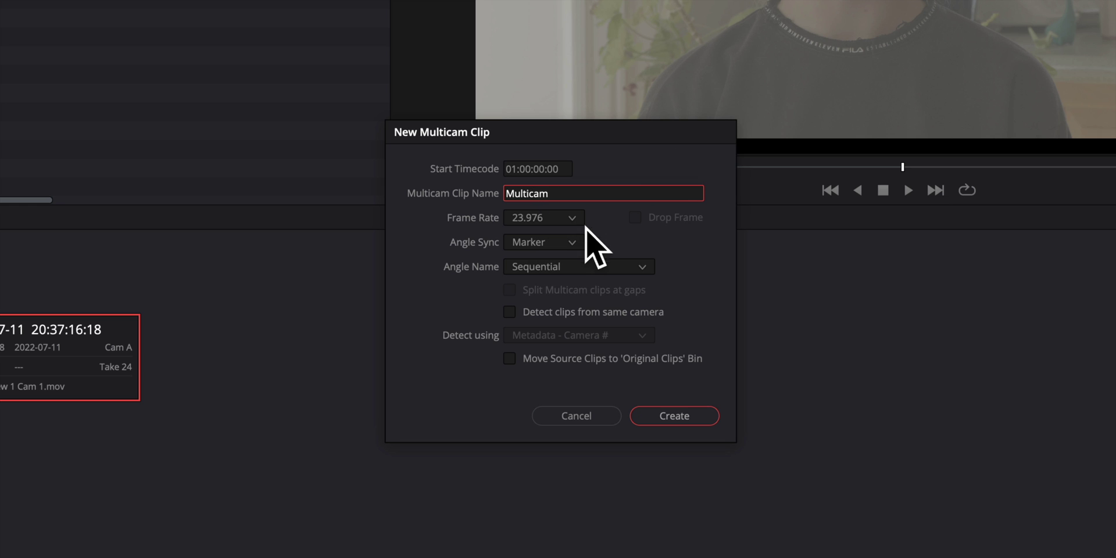
click(564, 243)
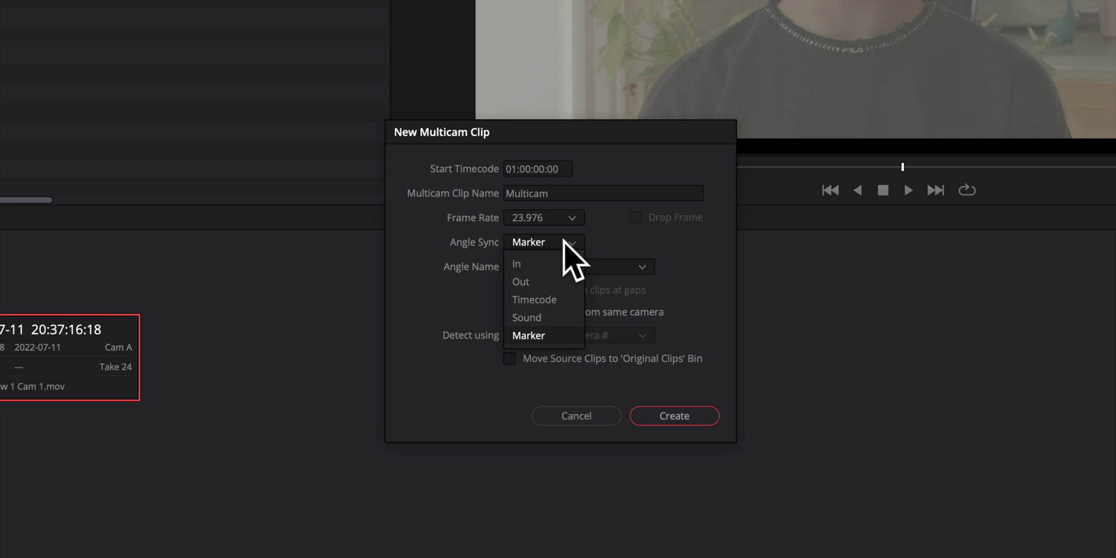
click(534, 318)
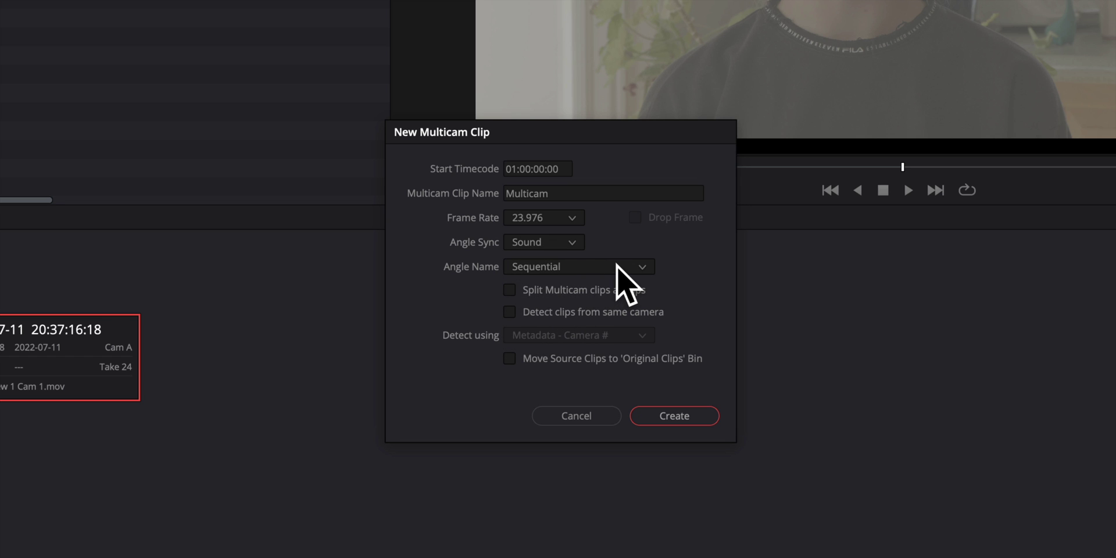
click(675, 414)
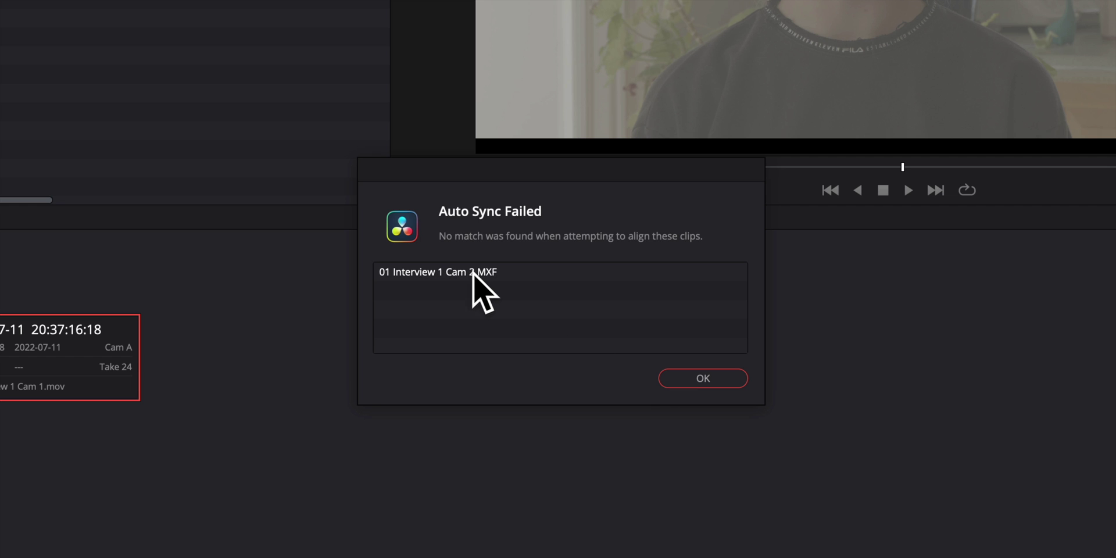
click(703, 378)
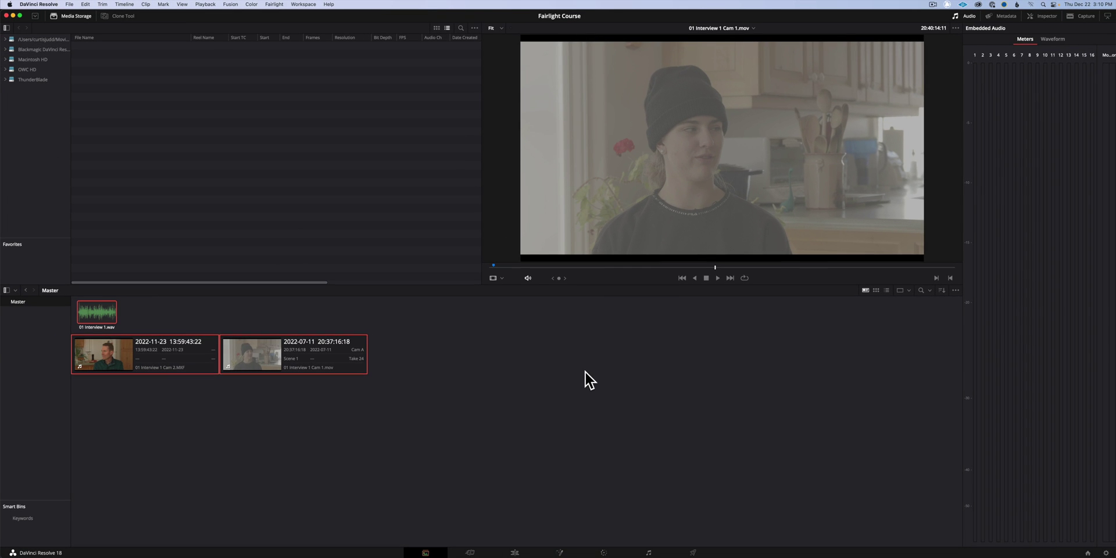
- Preview the 01 Interview 1 Cam 2.MXF clip in the viewer
click(400, 406)
click(163, 363)
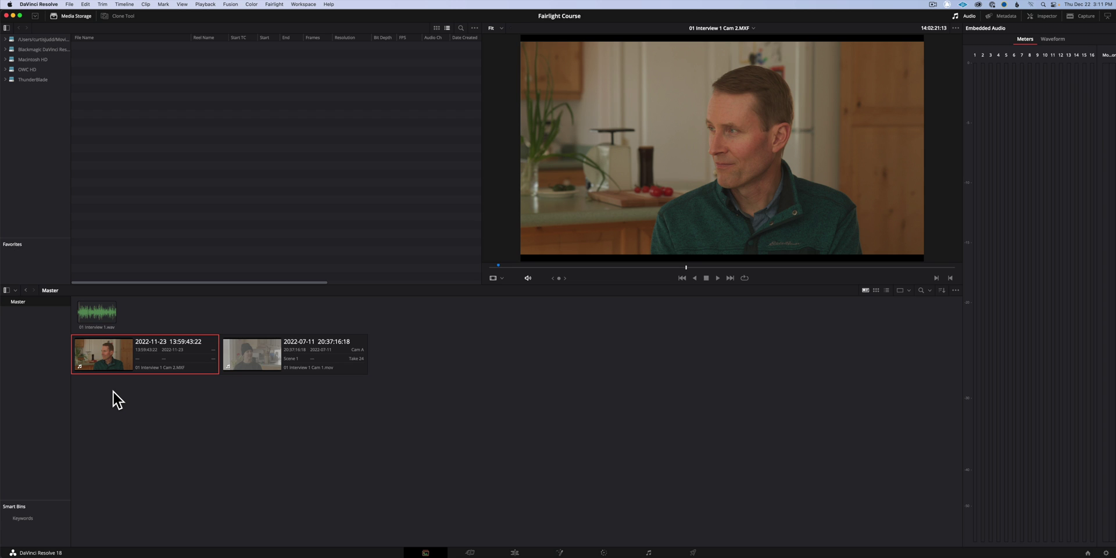
click(114, 391)
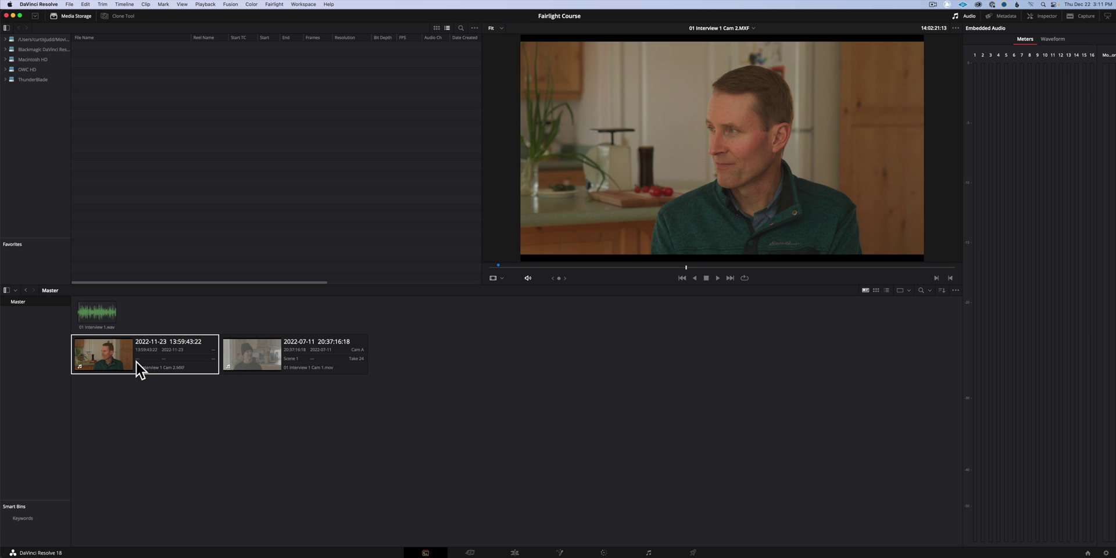
click(141, 347)
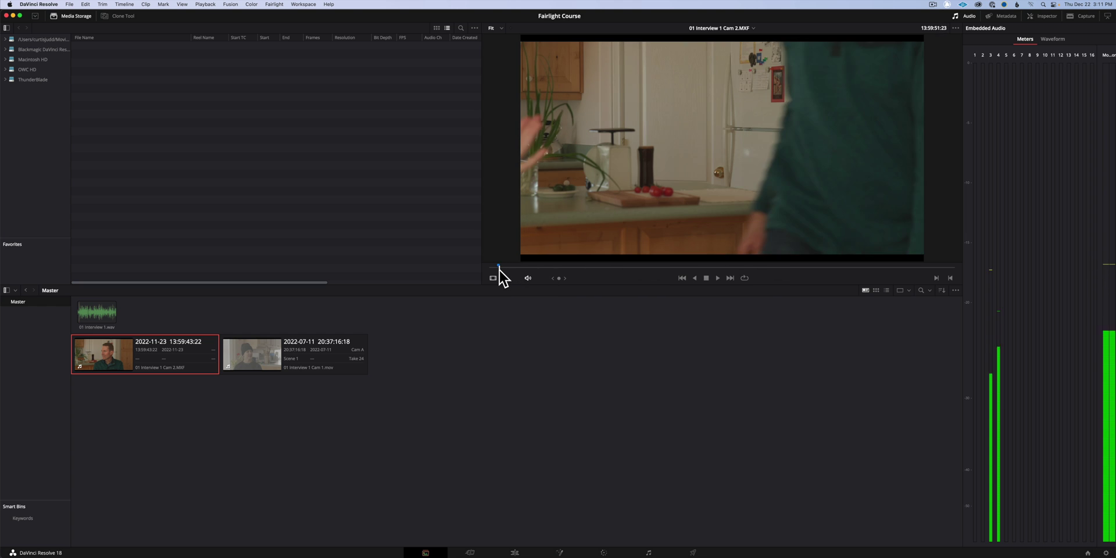
- Add Marker 1 at Cam 1.mov's hand clap, 20:37:20:00
click(285, 349)
click(494, 267)
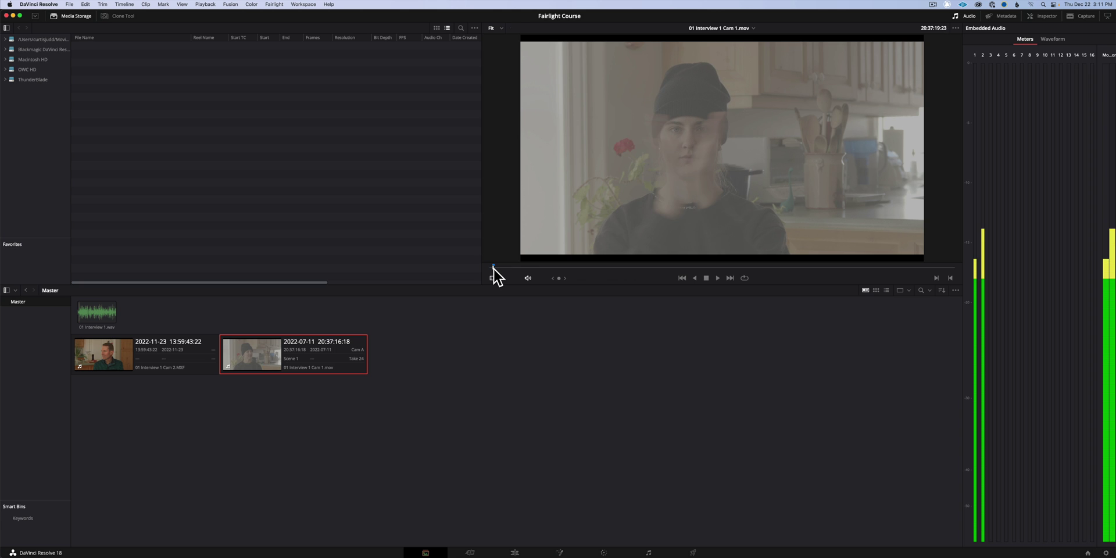
key(space)
key(m)
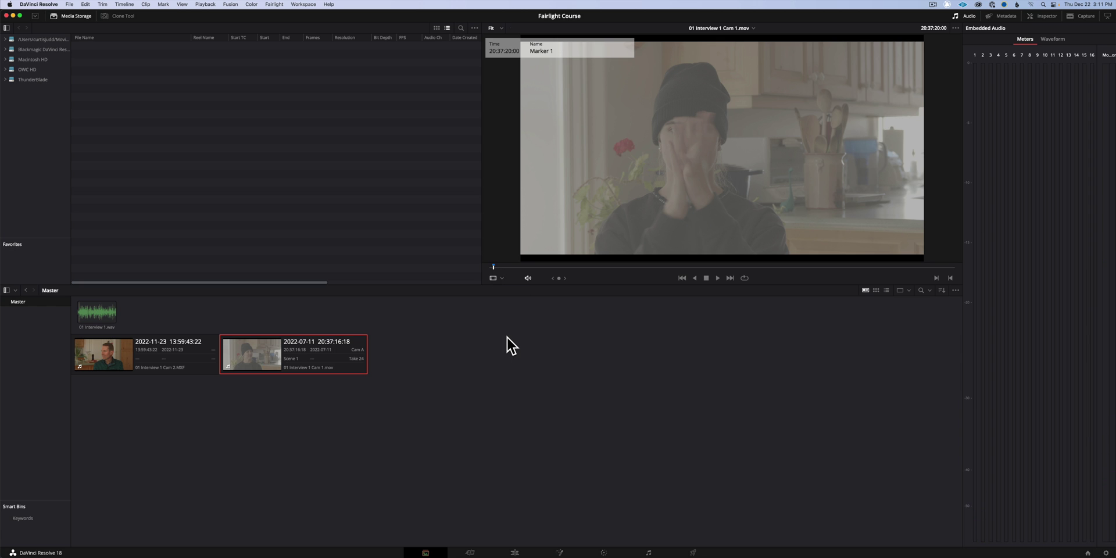
click(162, 352)
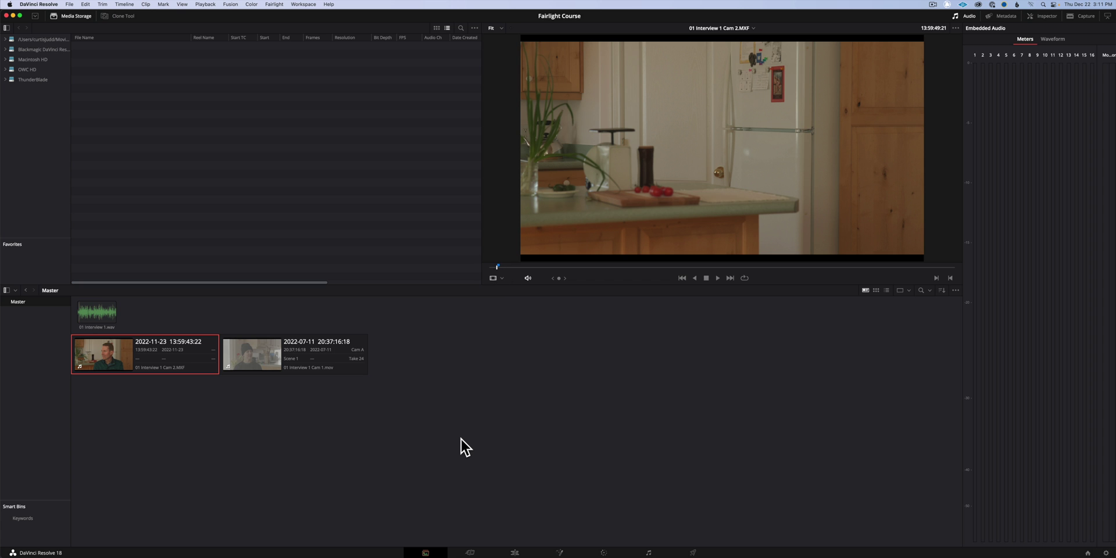
- Place Marker 1 on Cam 2.MXF's hand clap at 13:59:51:07
key(Right)
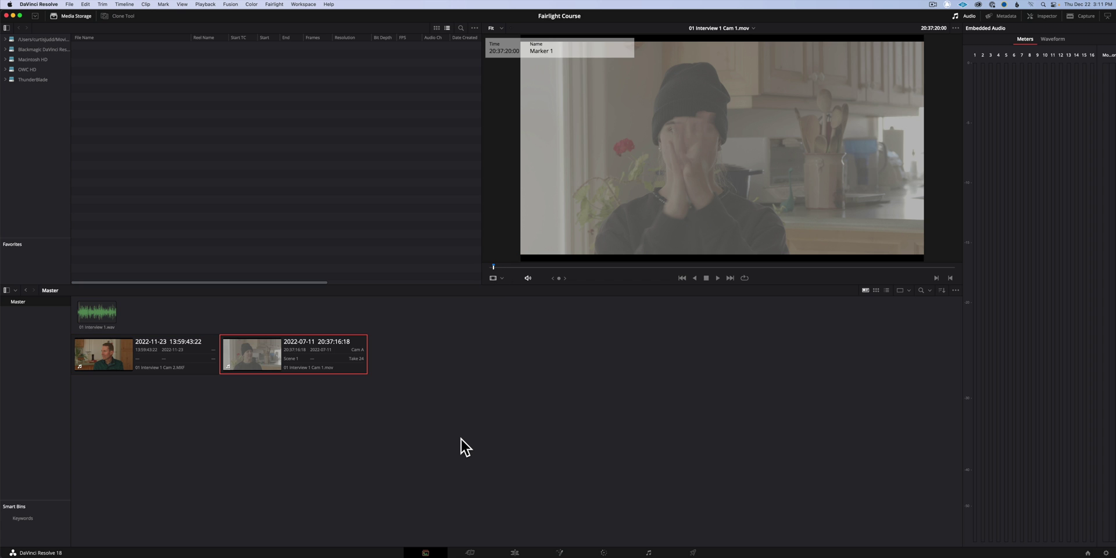
click(174, 354)
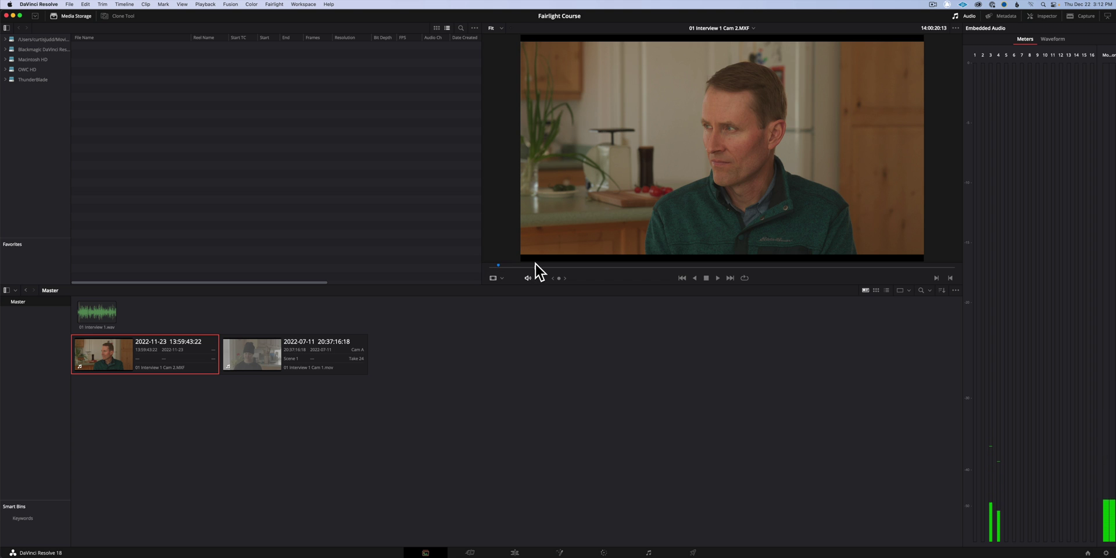
click(499, 265)
click(498, 266)
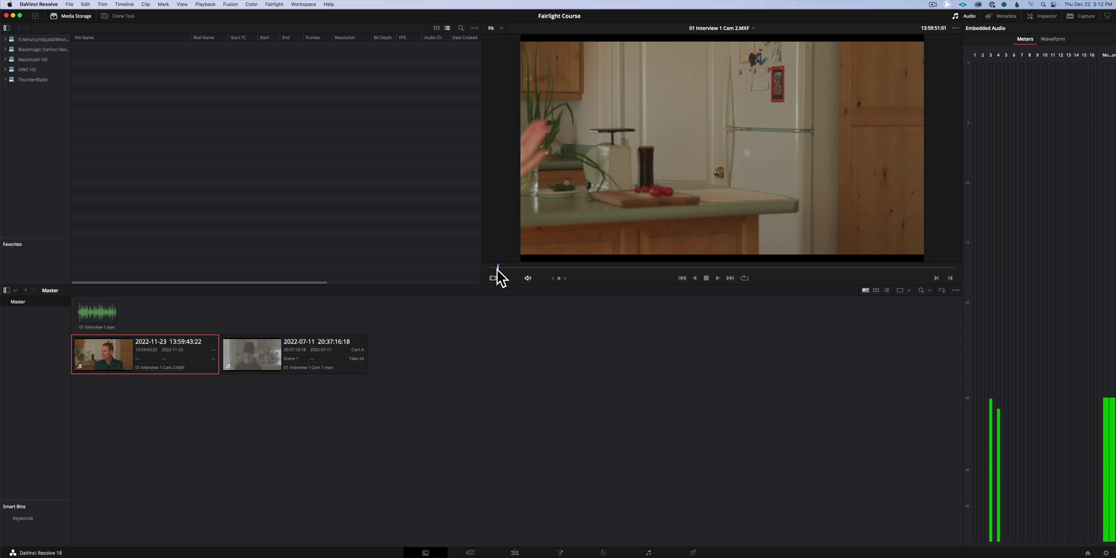
key(m)
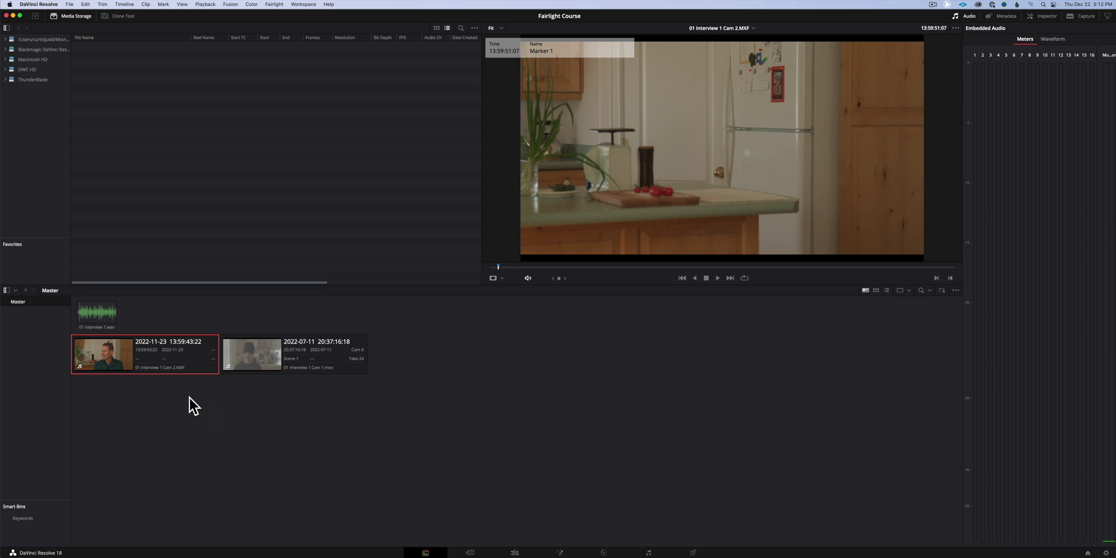
click(94, 312)
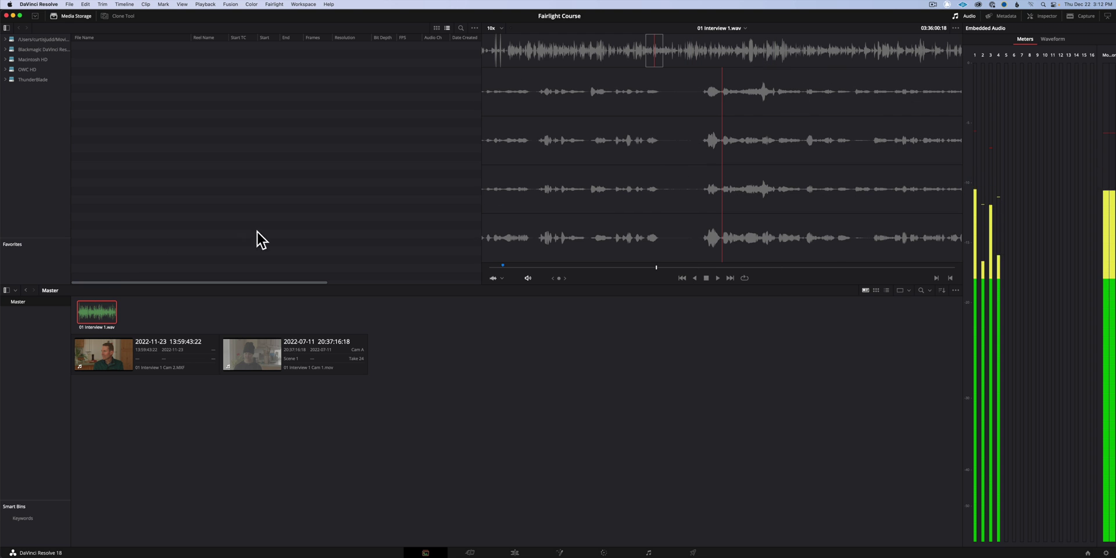
- Mark the wav's clap at 03:33:55:21, then select all three clips
drag(657, 268, 501, 267)
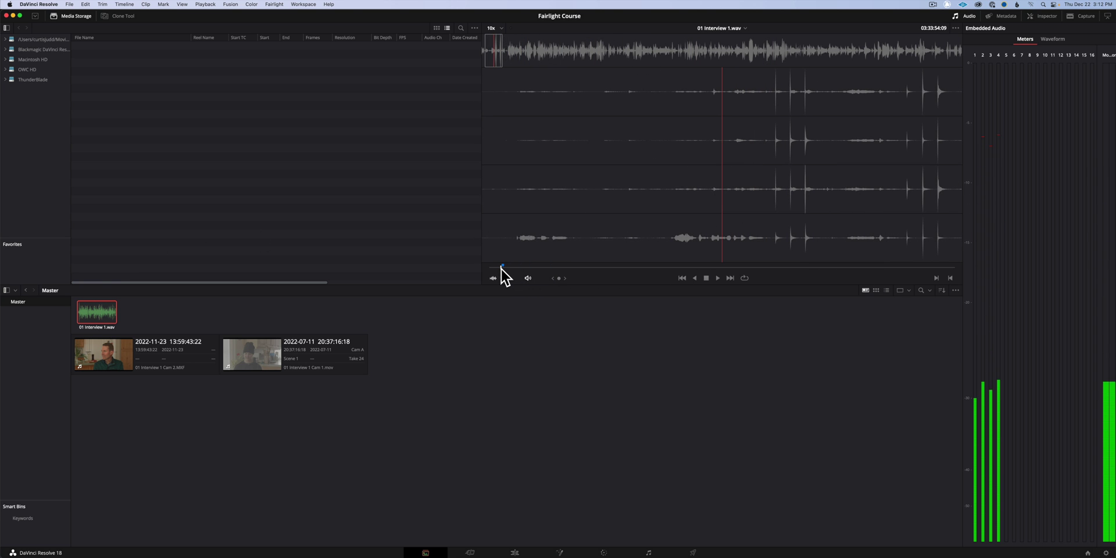
key(space)
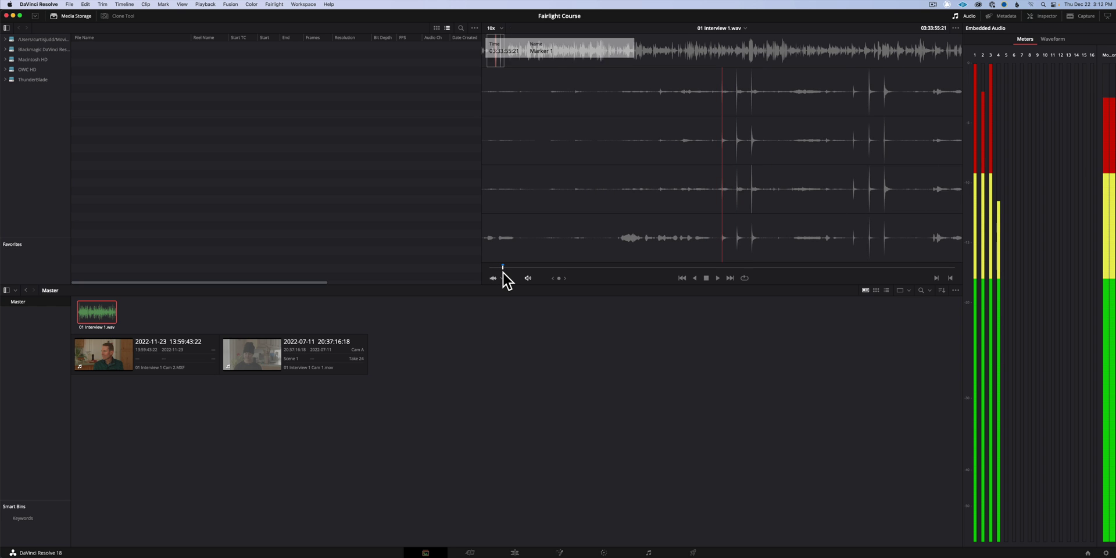
click(503, 268)
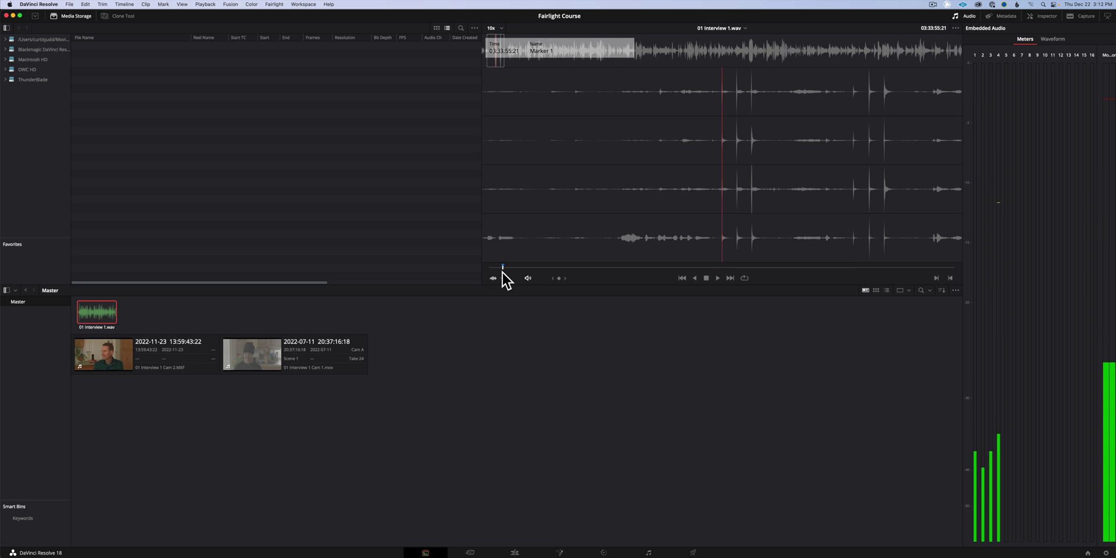
click(473, 427)
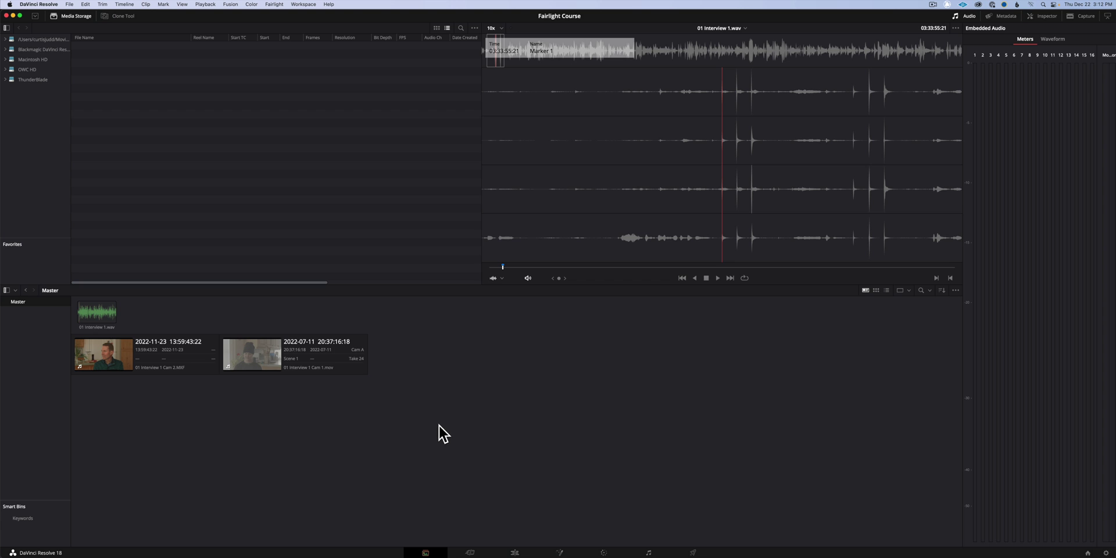
drag(406, 411, 86, 302)
- Set up a new multicam clip from the three clips, synced by Marker, named Multicam
right_click(86, 308)
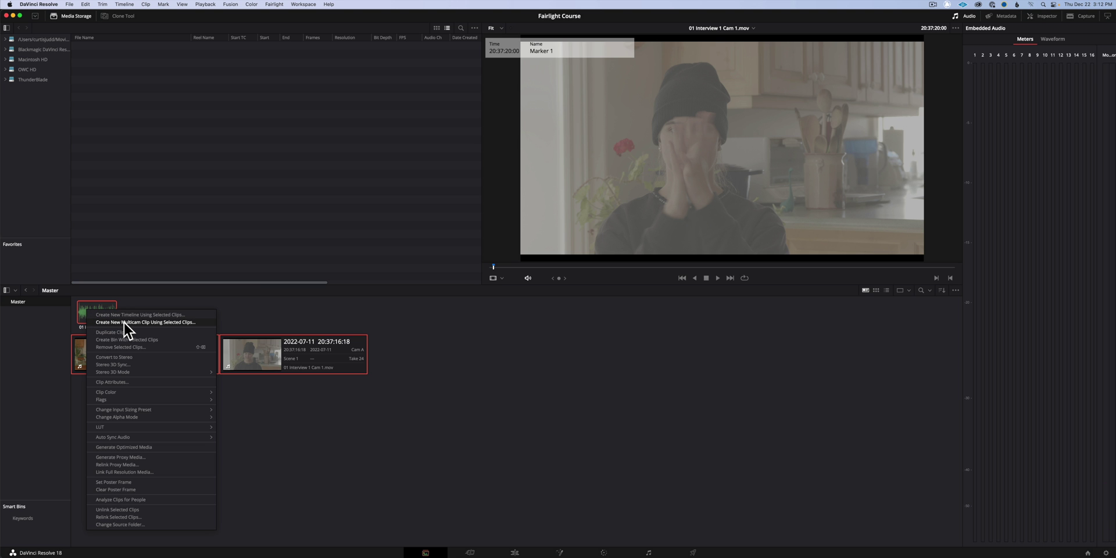
click(123, 321)
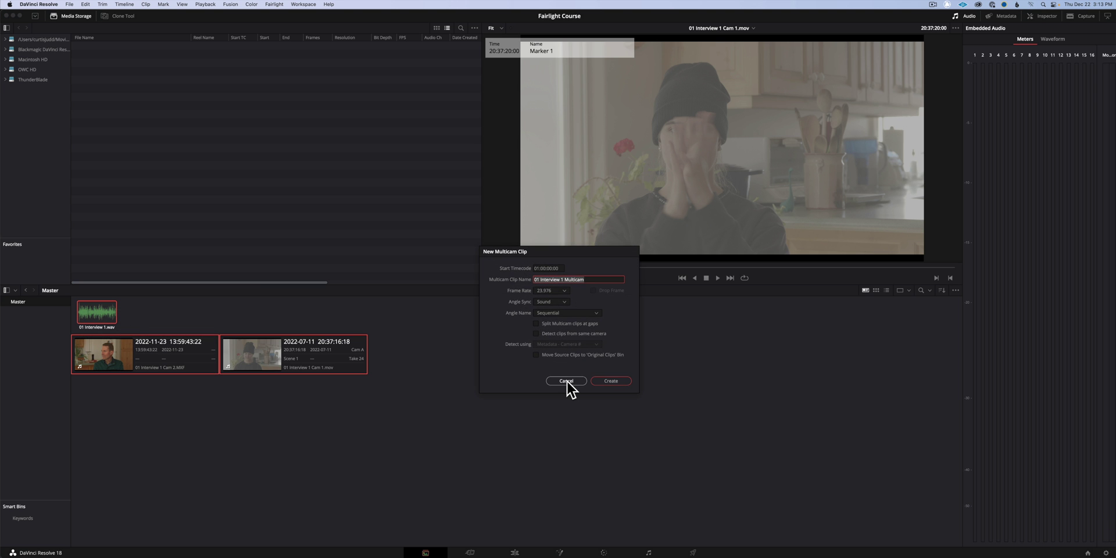
click(557, 301)
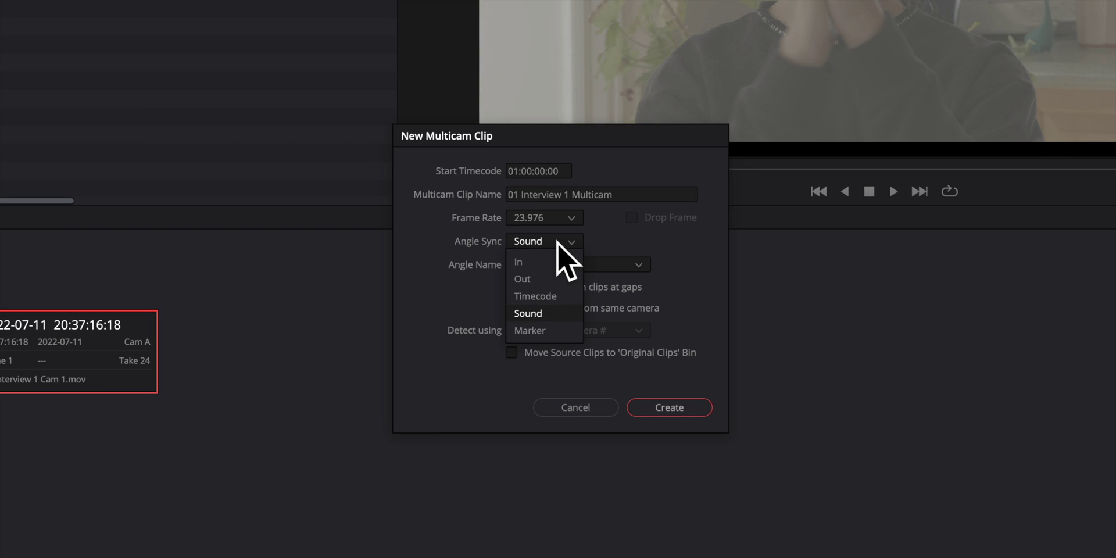
click(544, 329)
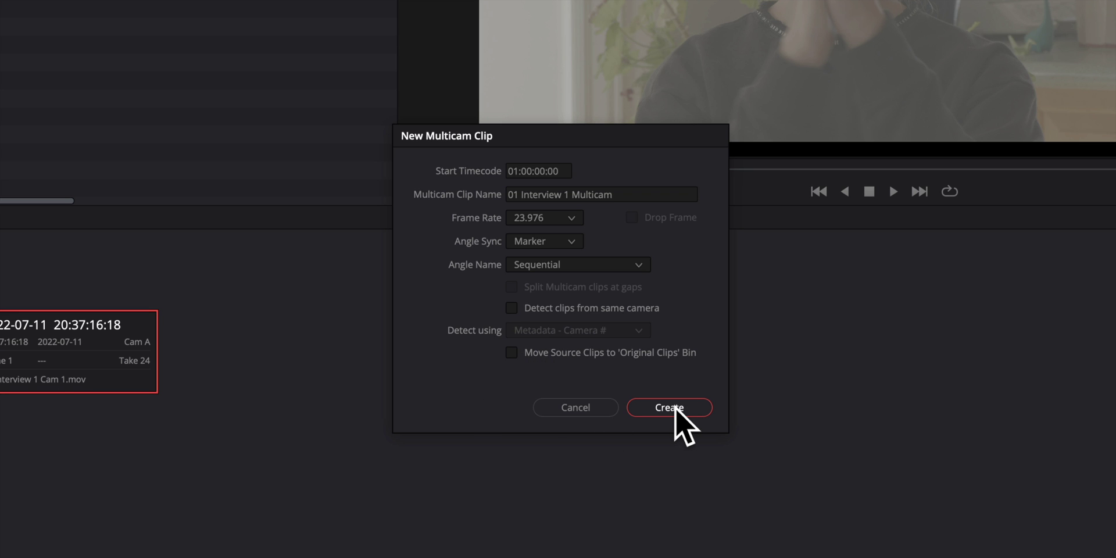
click(628, 200)
drag(628, 199, 477, 186)
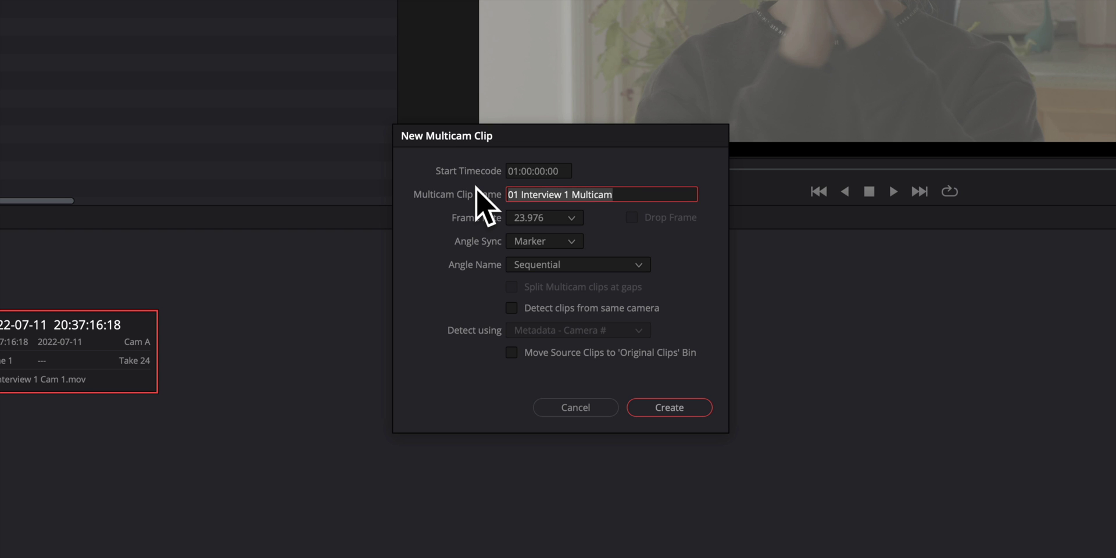
text(Multicam)
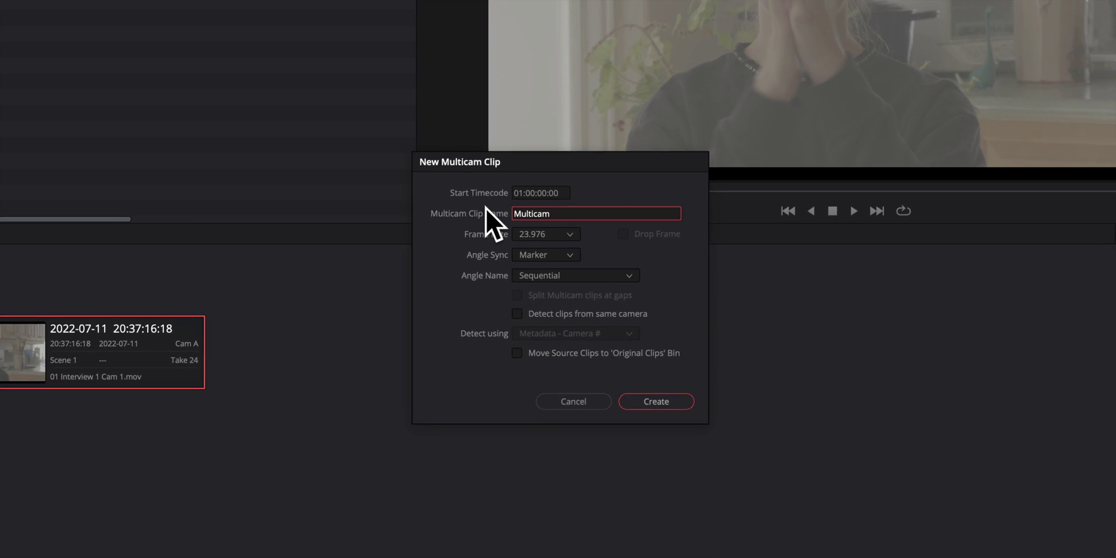
- Create the Multicam clip, play it to check sync, and drop it onto a new timeline
click(611, 380)
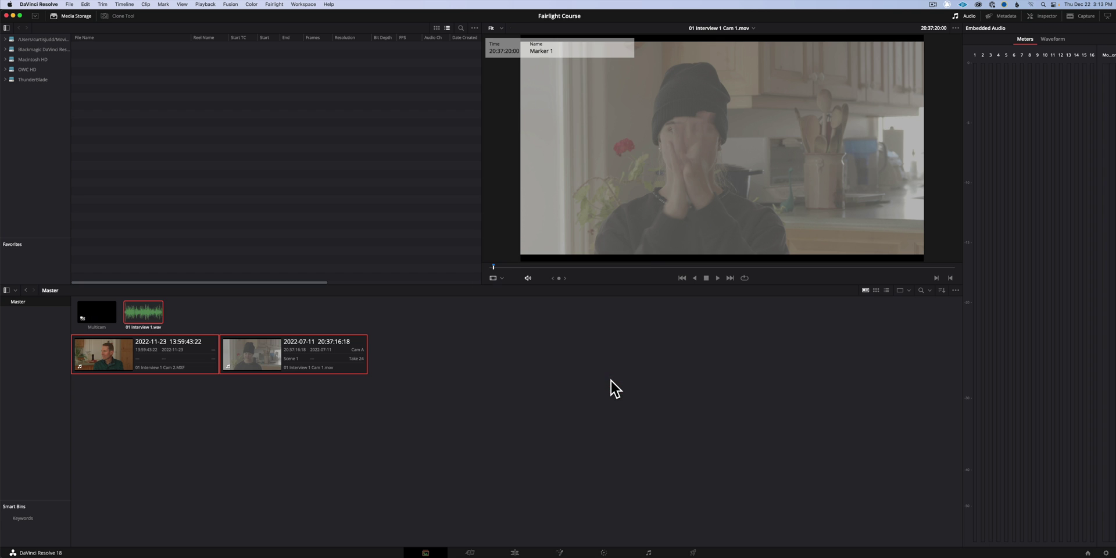
click(86, 319)
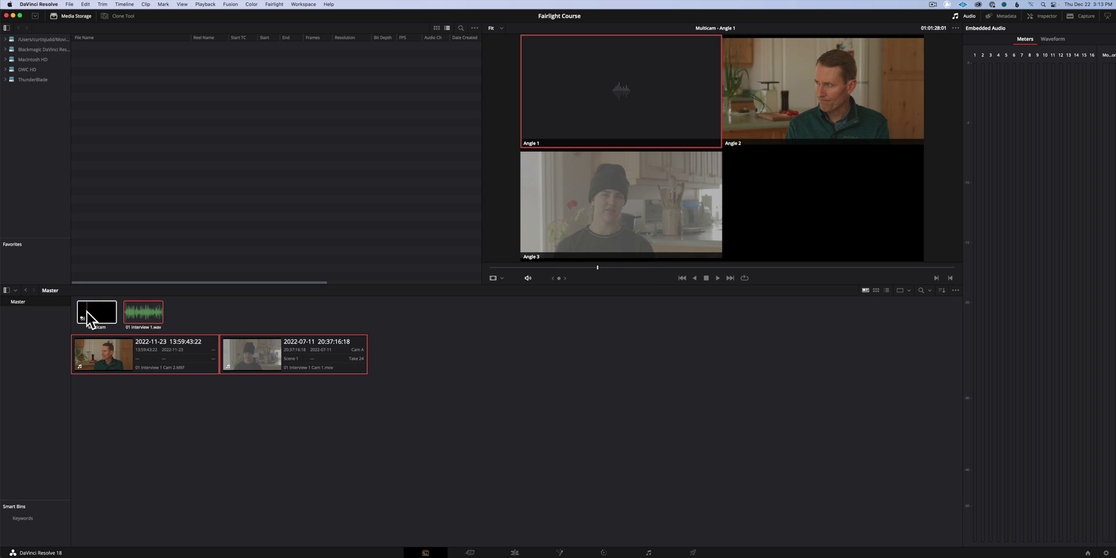
key(space)
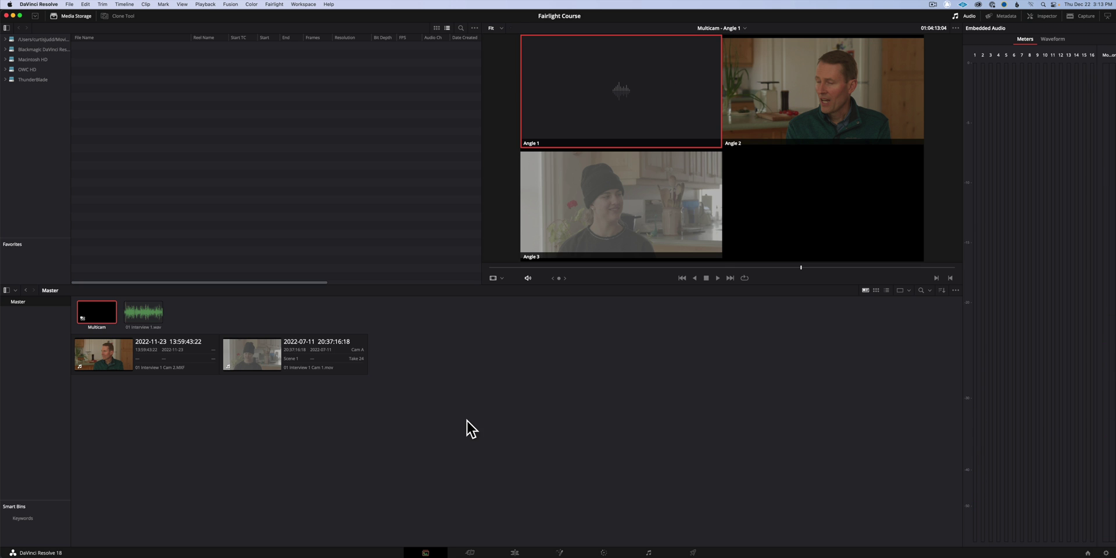
click(516, 553)
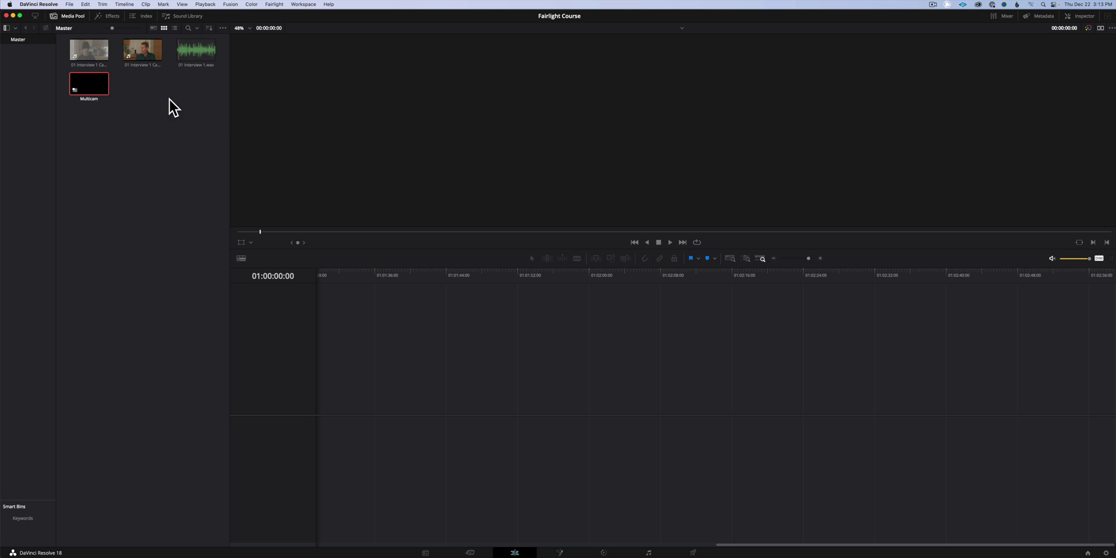
double_click(89, 86)
drag(89, 86, 320, 394)
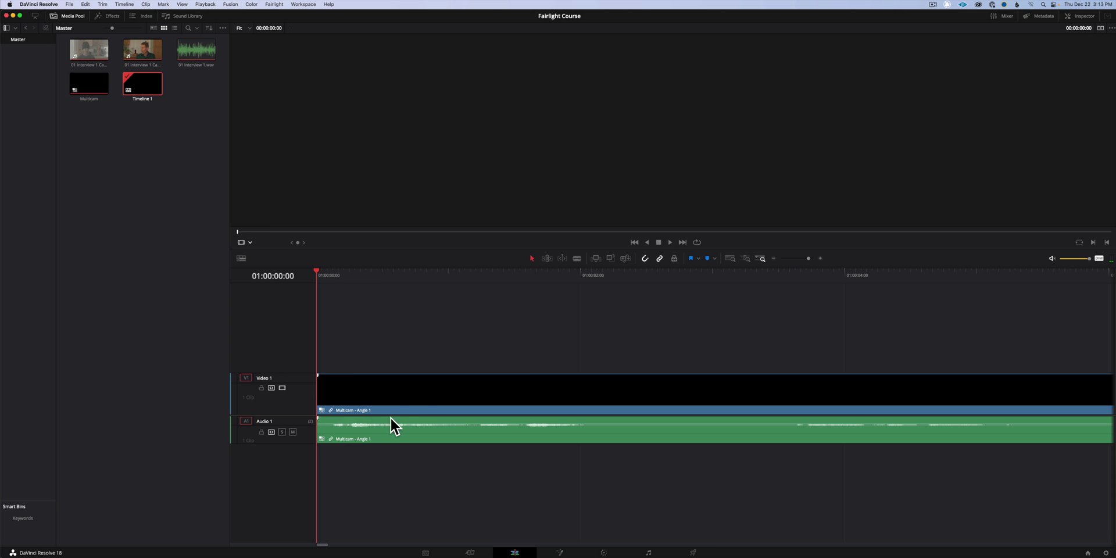
click(444, 420)
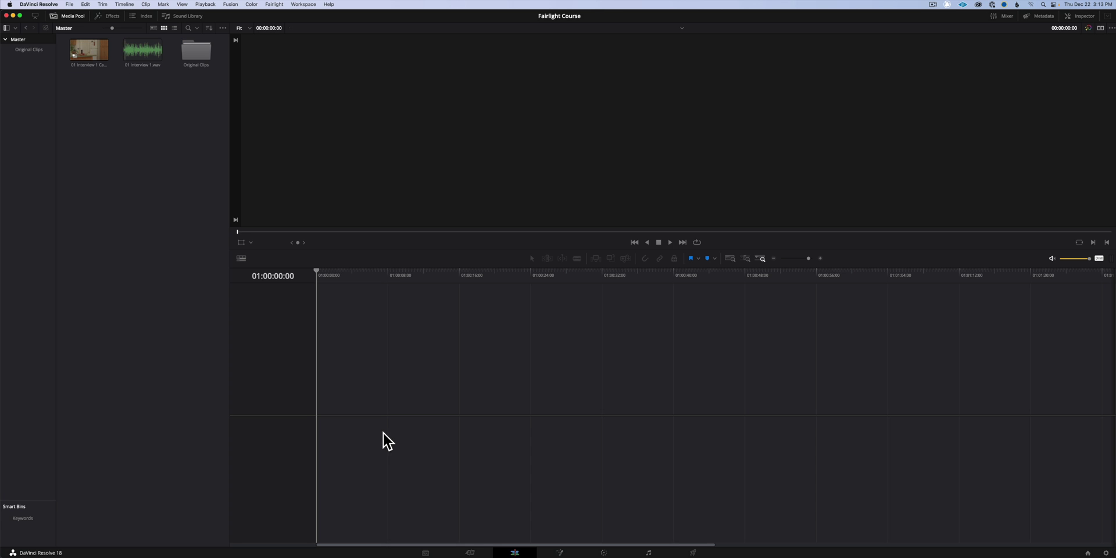
- Delete the two-angle multicam clip from the Media page
click(426, 553)
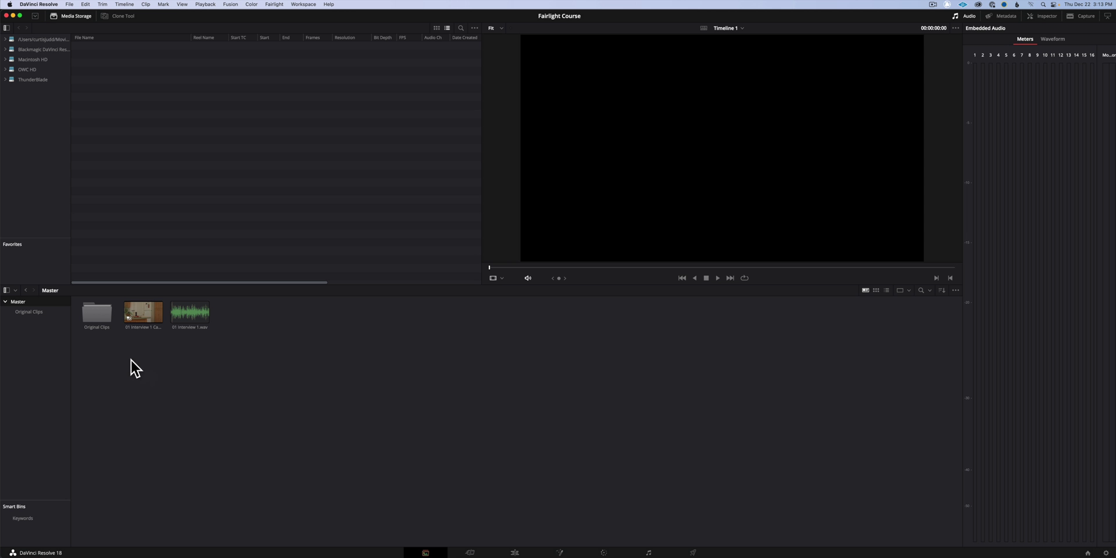
click(137, 312)
key(space)
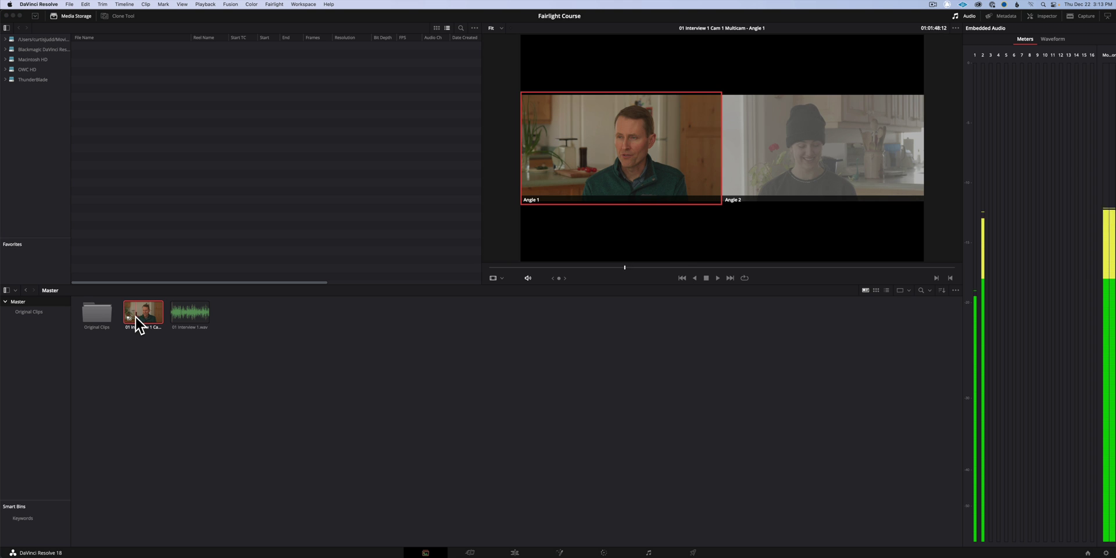
key(BackSpace)
click(608, 342)
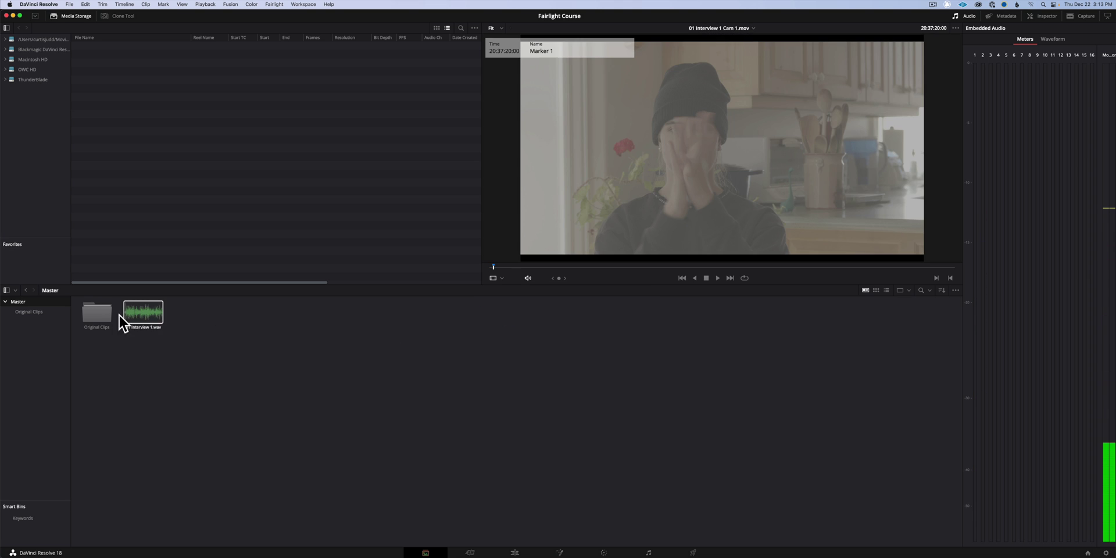
- Move Cam 1.mov and Cam 2.MXF back into Master and delete the Original Clips folder
double_click(84, 313)
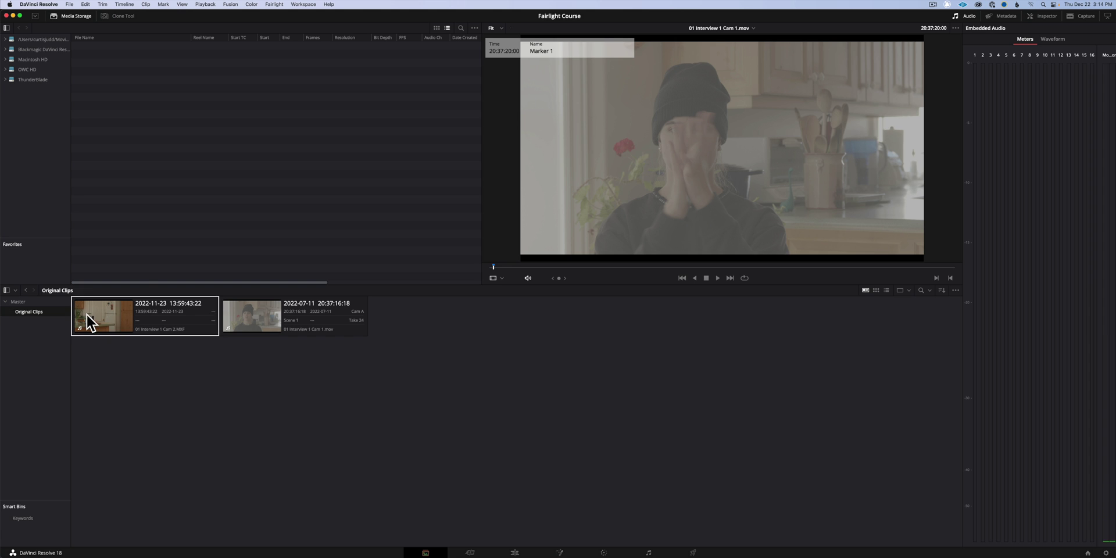
drag(357, 372, 27, 299)
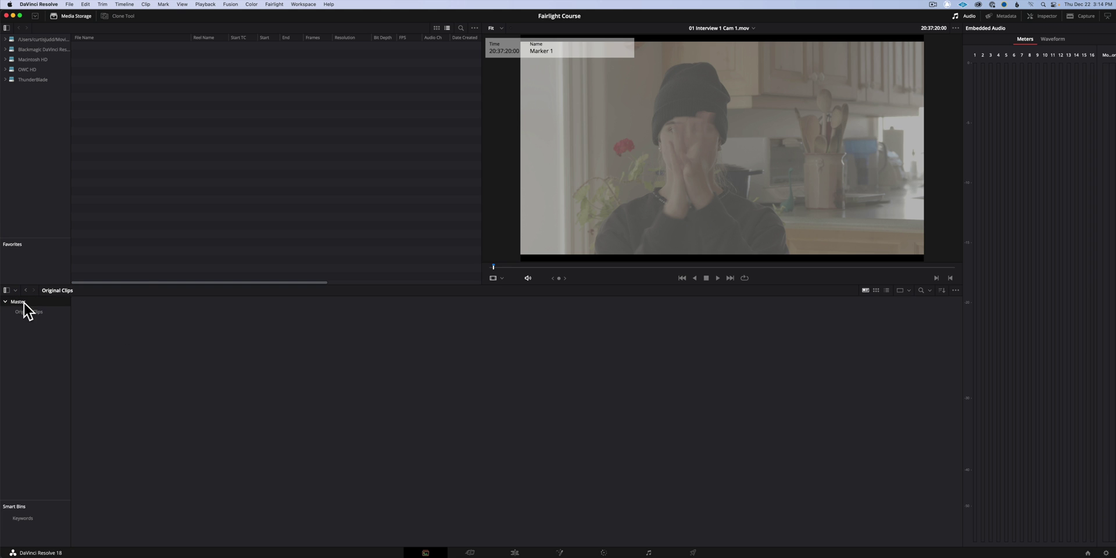
click(20, 302)
key(Delete)
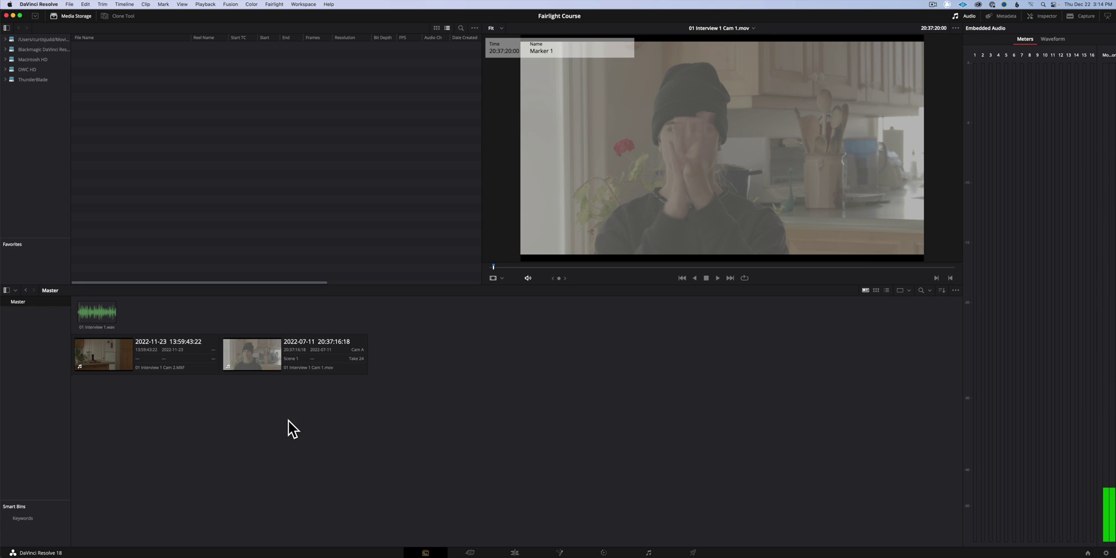
drag(310, 402, 159, 359)
right_click(166, 357)
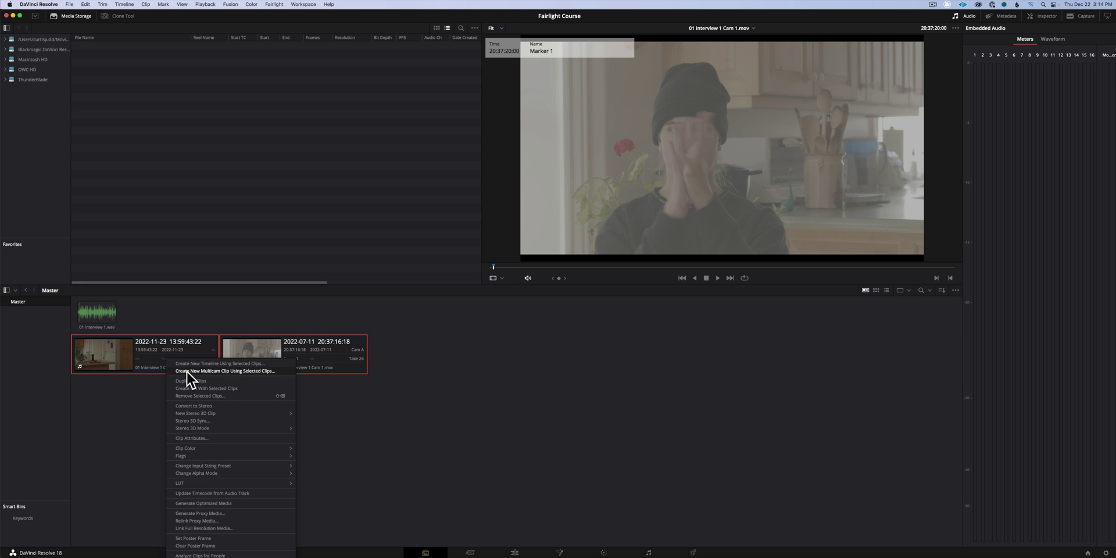
- Create a multicam clip named 'Multicam' from both camera clips, with angles synced by Marker
click(186, 371)
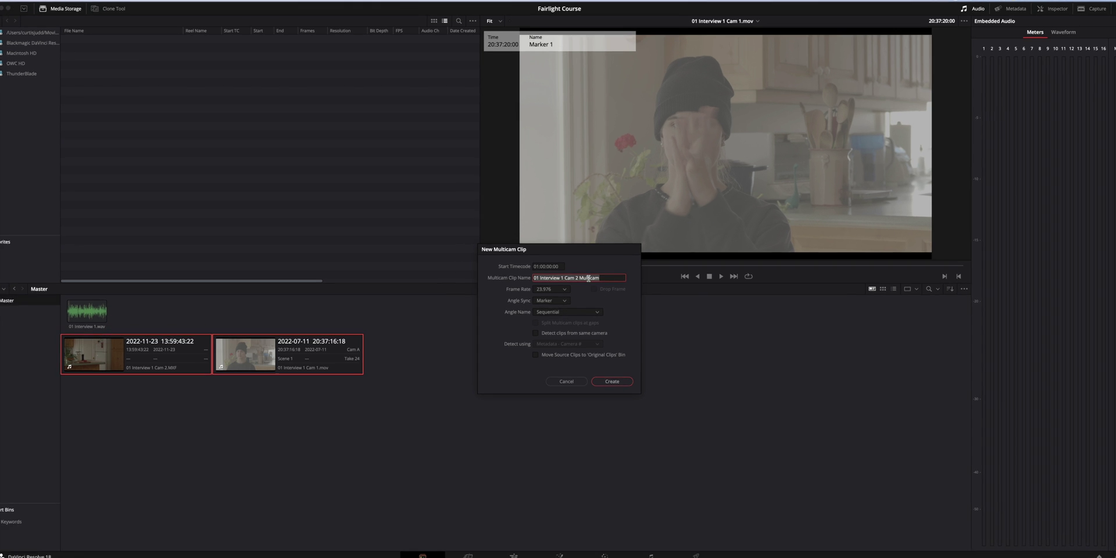
text(Multicam)
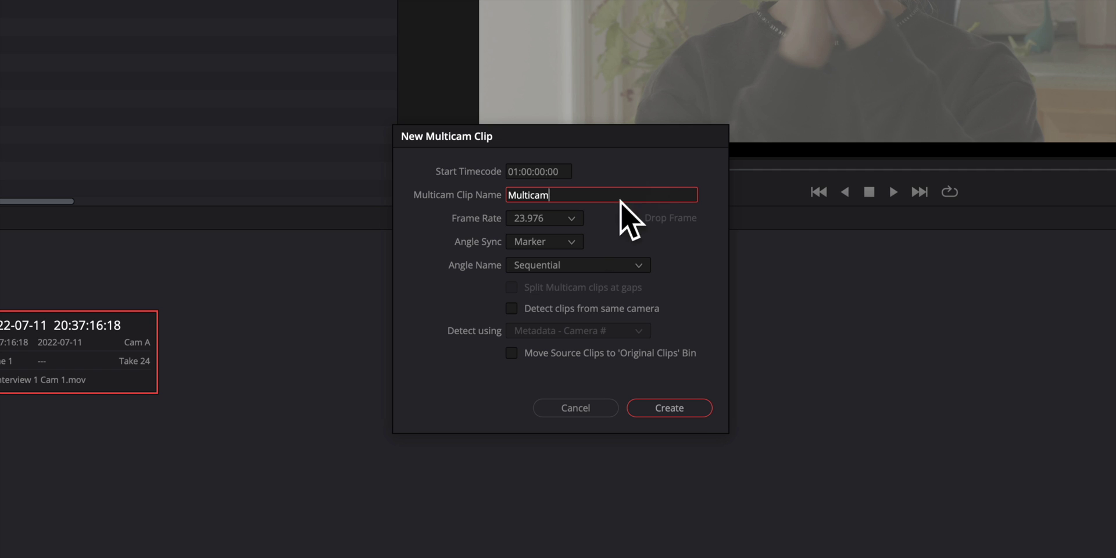
click(573, 243)
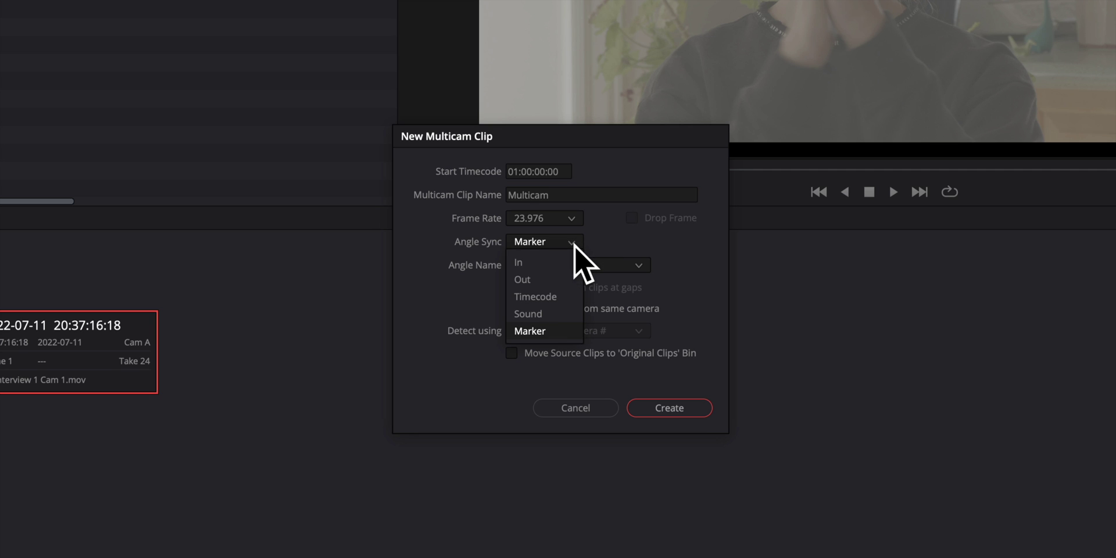
click(567, 331)
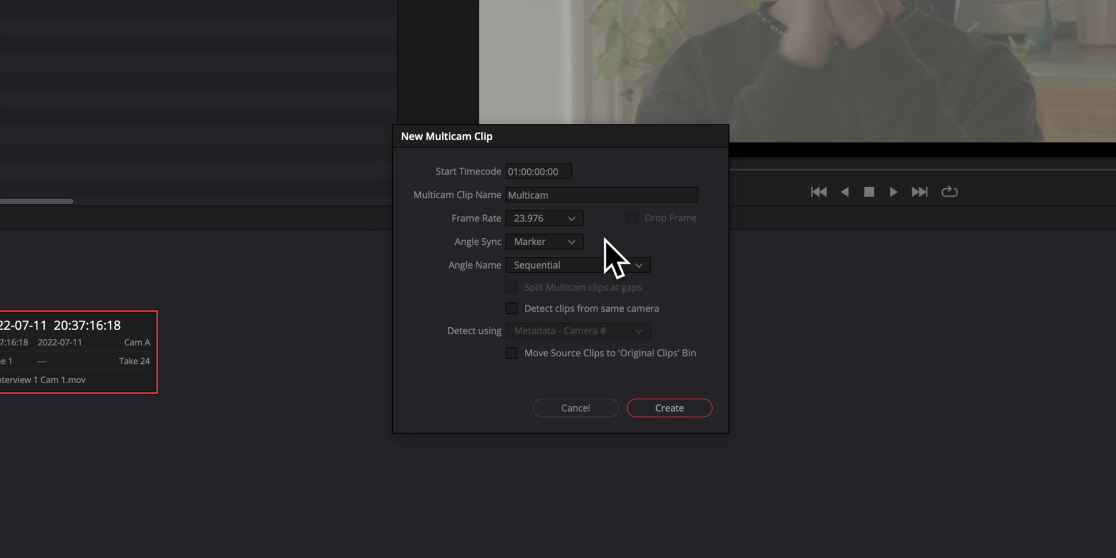
click(668, 410)
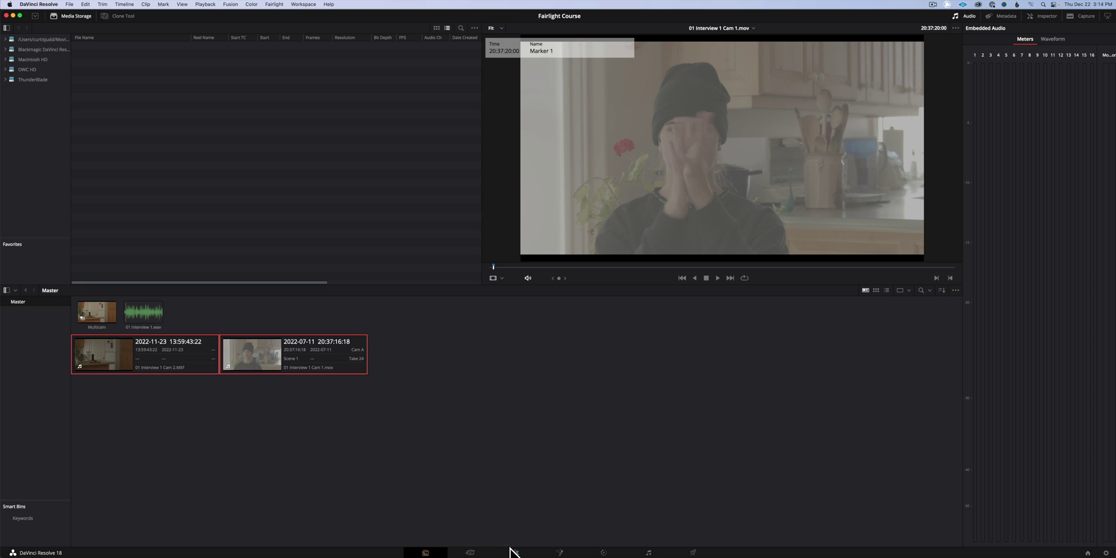
click(514, 553)
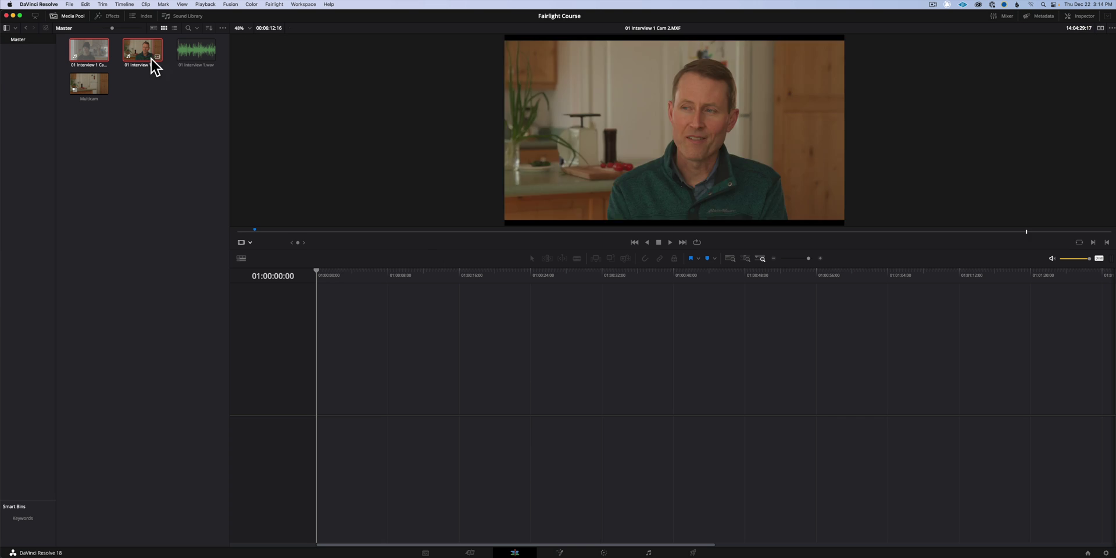
- Place the Multicam clip on a new Timeline 1 and add 01 Interview 1.wav beneath it
drag(88, 87, 459, 402)
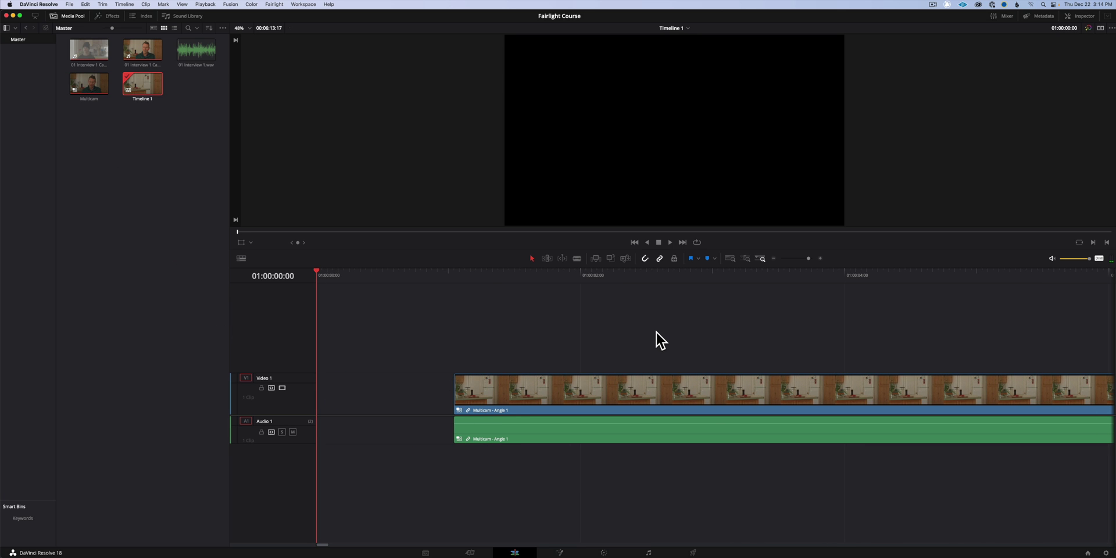
click(630, 274)
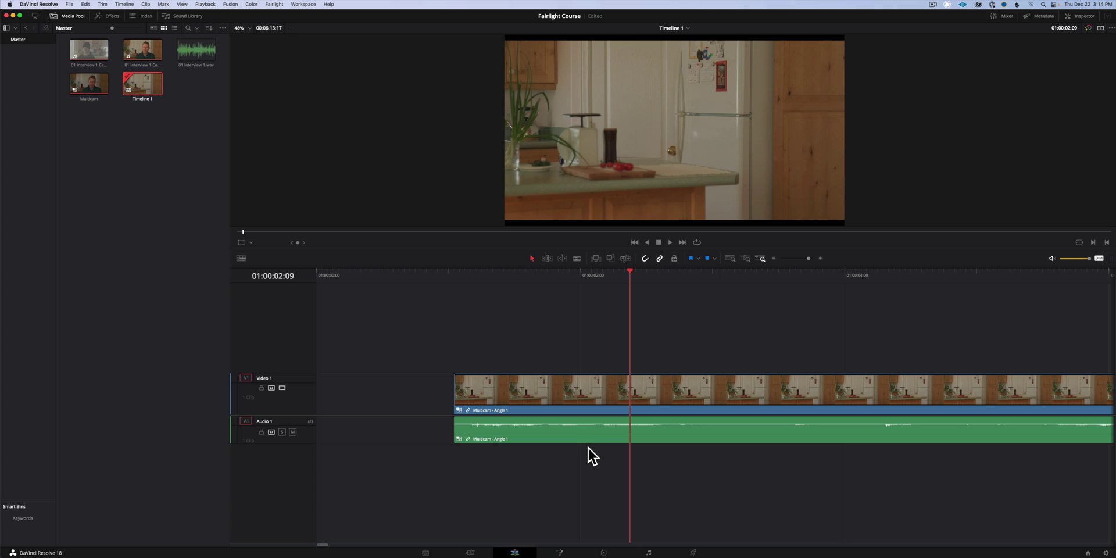
double_click(187, 51)
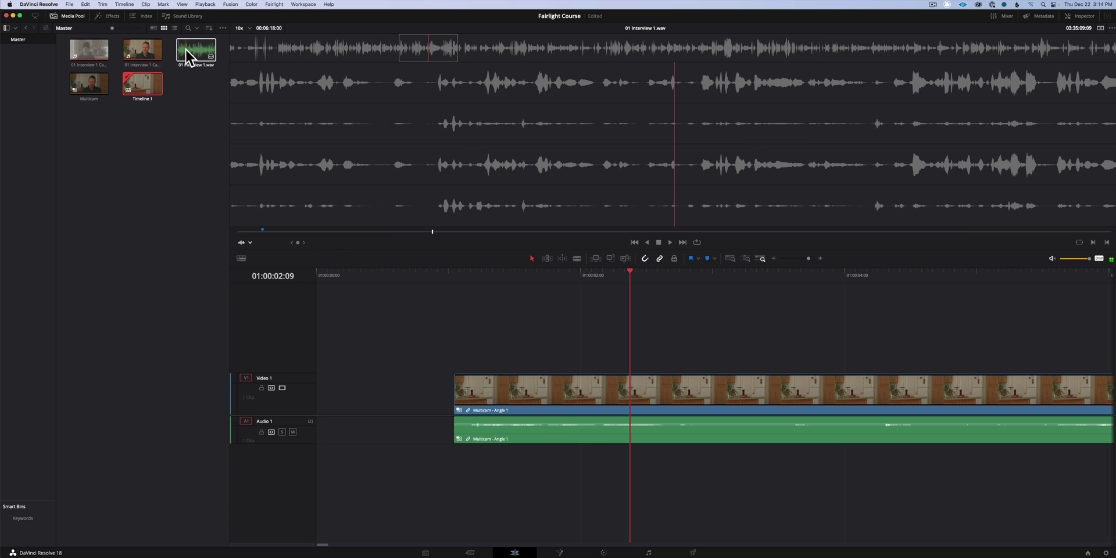
drag(187, 48, 319, 465)
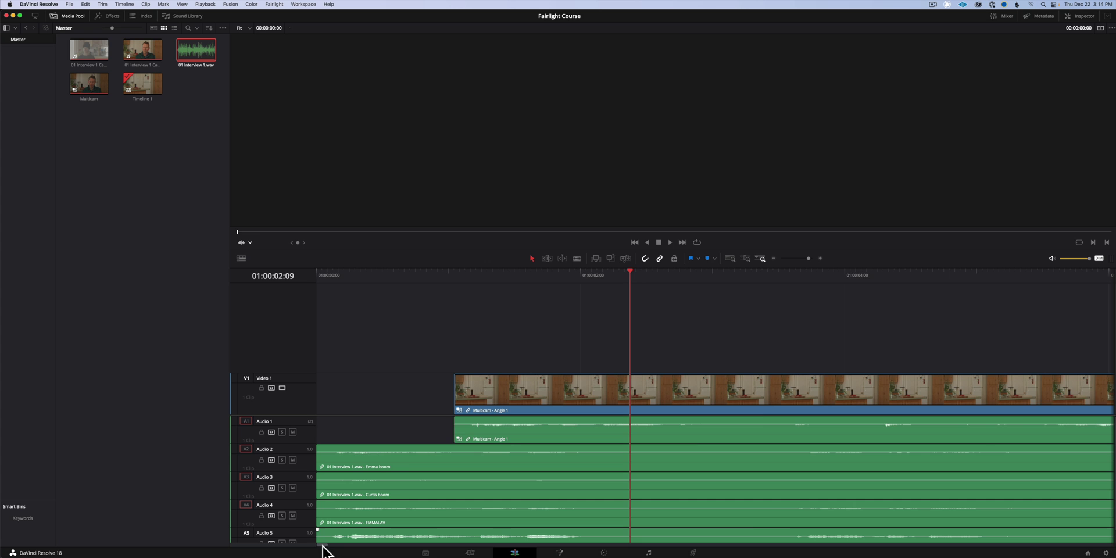
drag(322, 545, 336, 545)
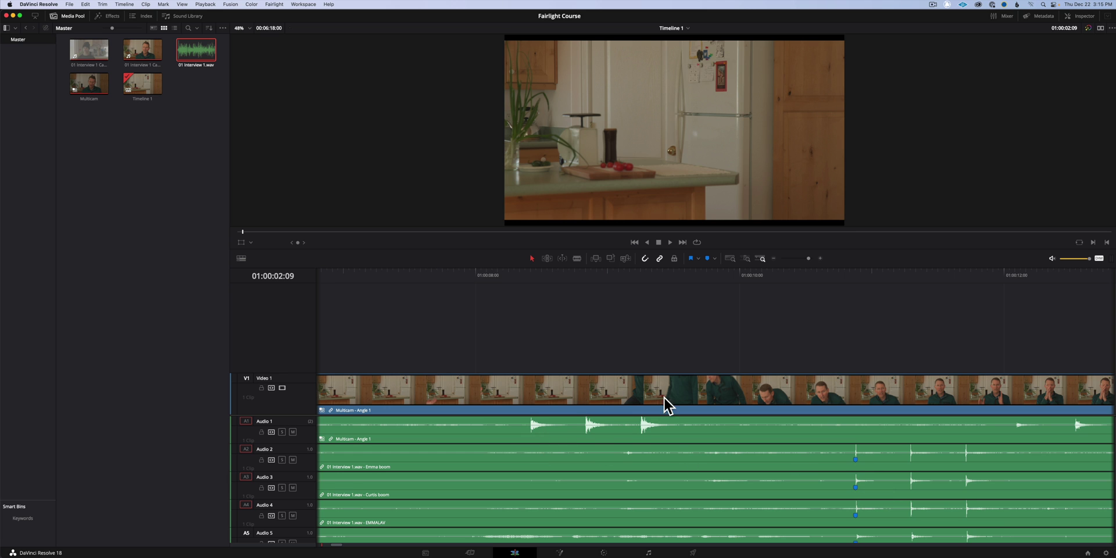
drag(611, 314, 663, 476)
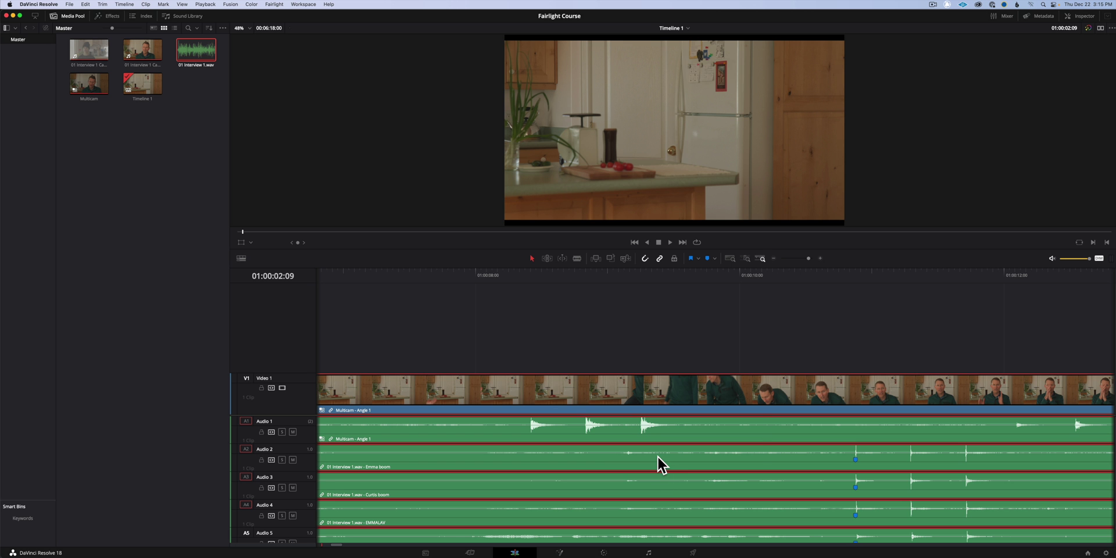
right_click(658, 456)
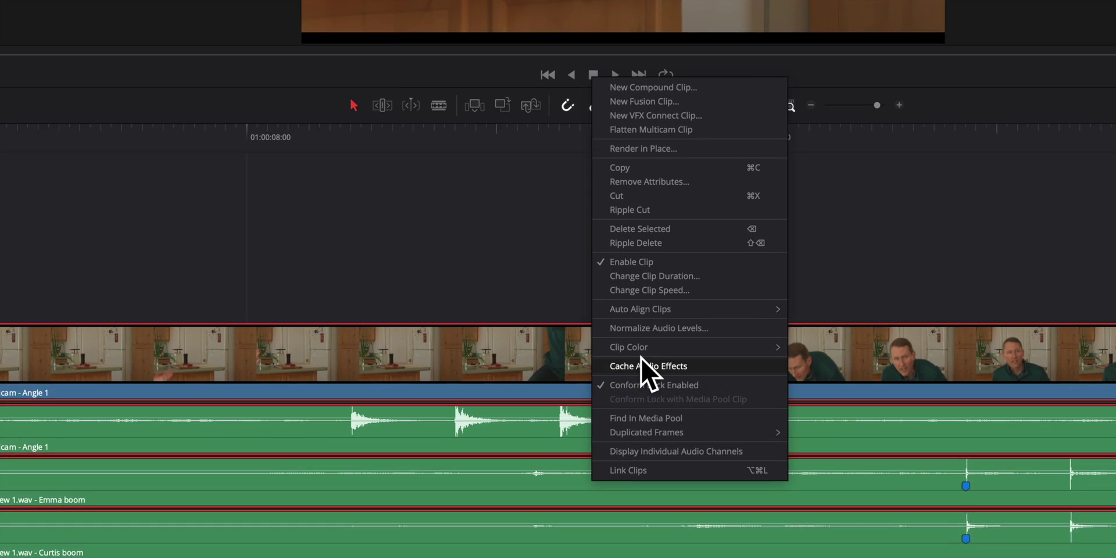
mouse_move(640, 308)
click(861, 312)
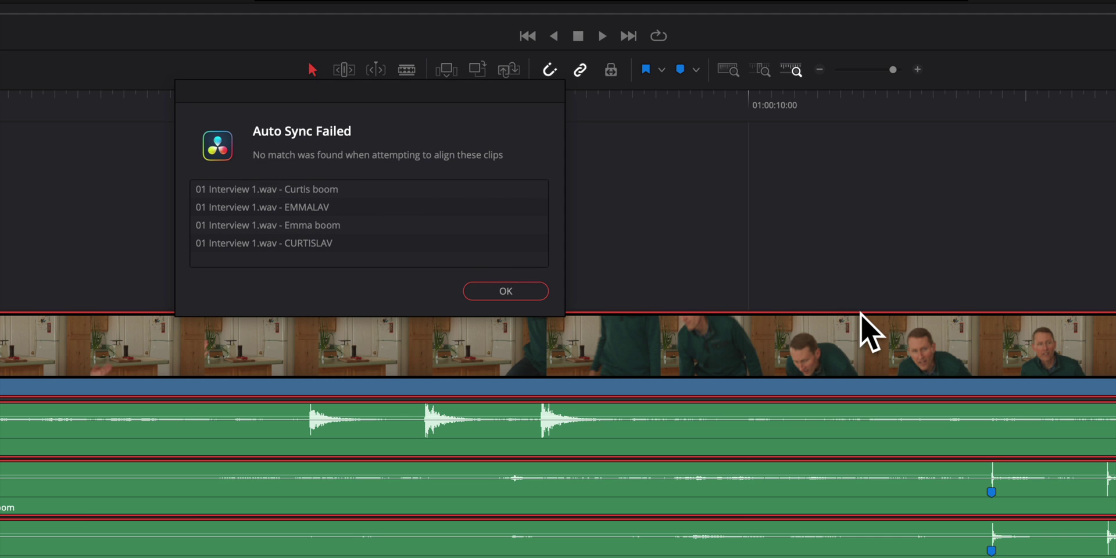
click(504, 291)
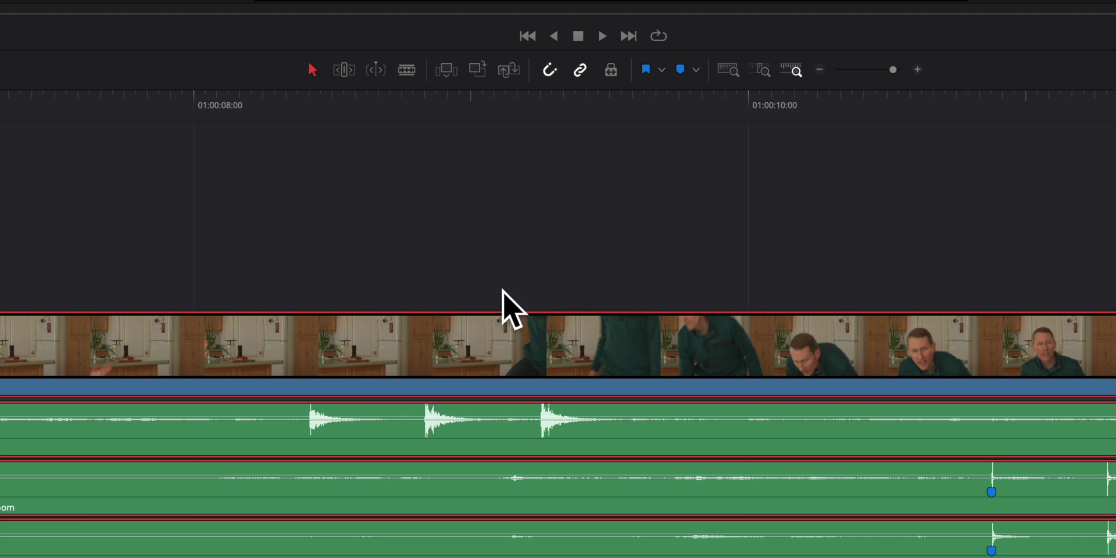
- Slide the Multicam clip right so it snaps to the recorder audio's first clap at the playhead
click(172, 235)
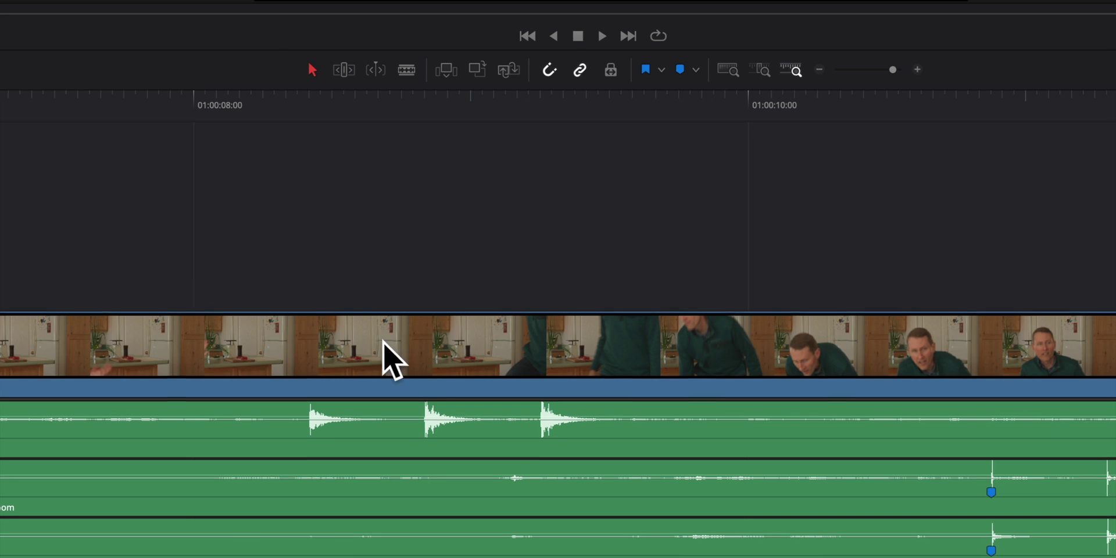
drag(384, 344, 735, 284)
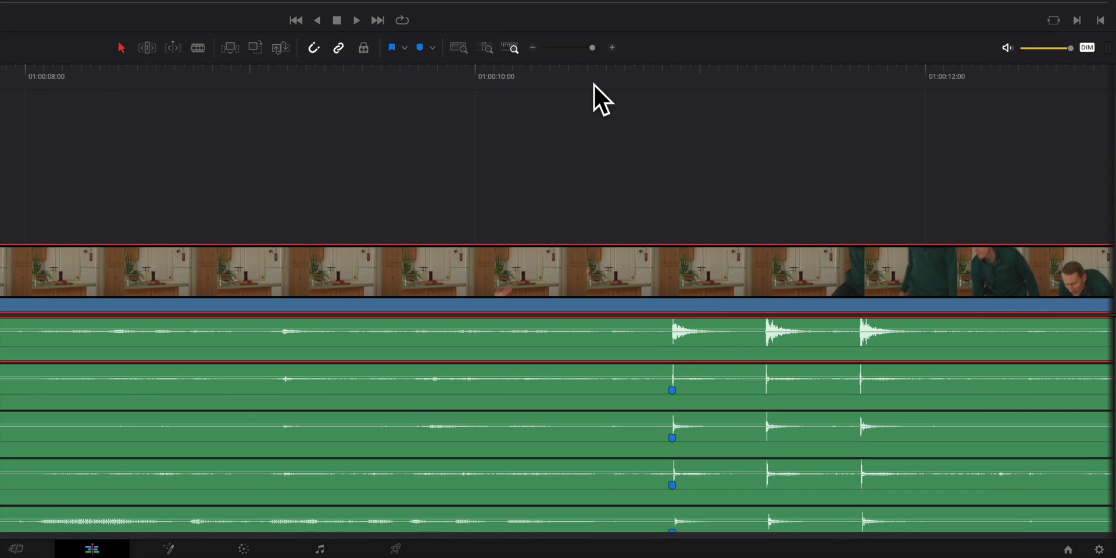
drag(607, 71, 661, 73)
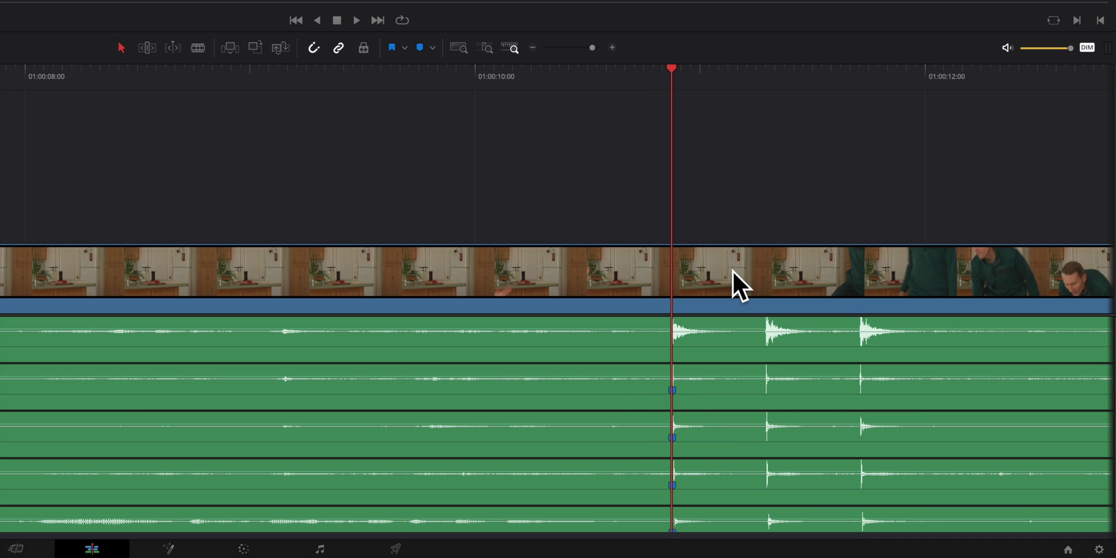
mouse_move(733, 271)
mouse_down()
mouse_move(715, 273)
mouse_move(728, 273)
mouse_up()
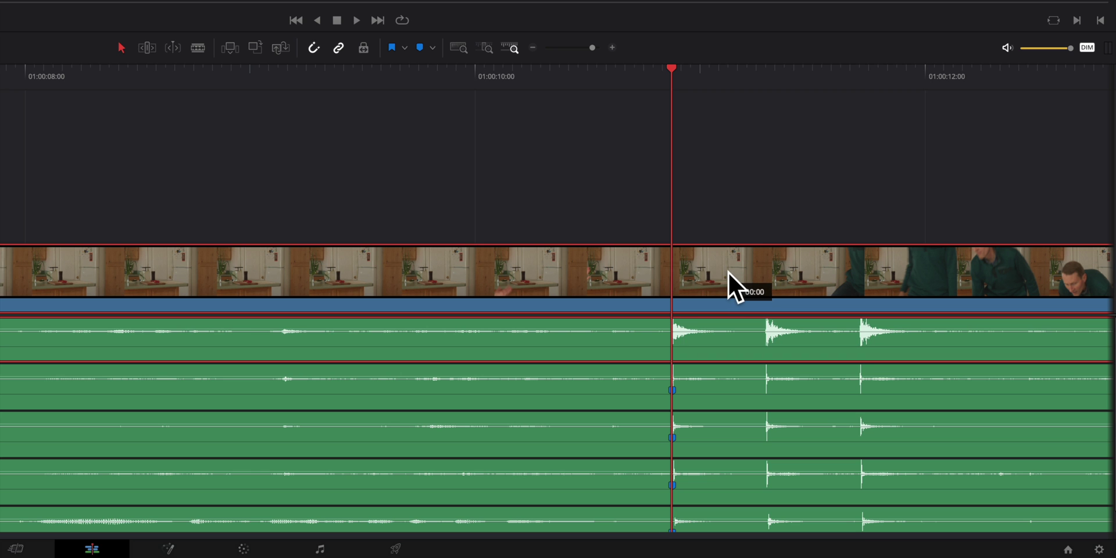
scroll(684, 225, down, 2)
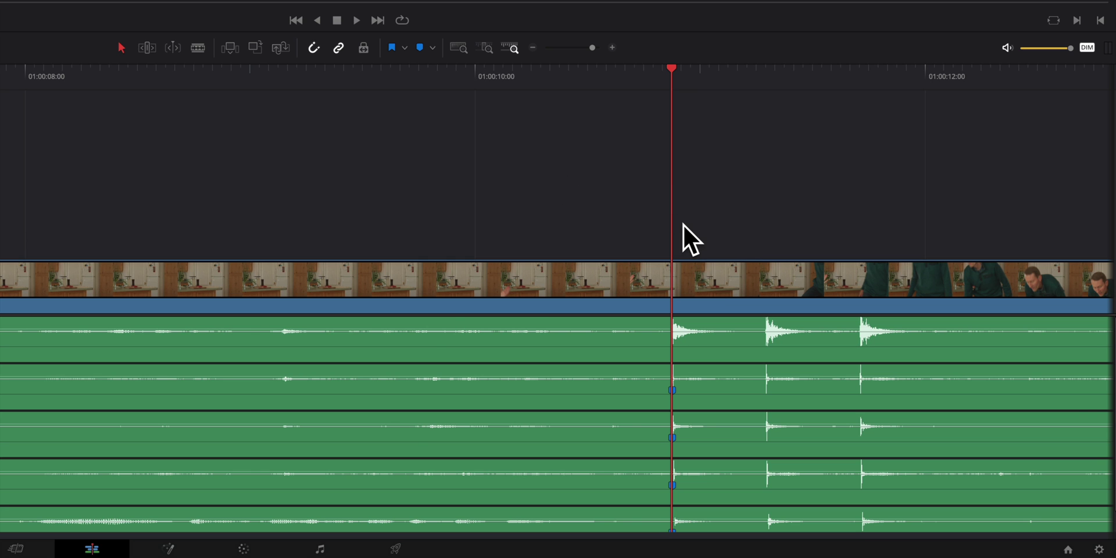
scroll(684, 225, up, 4)
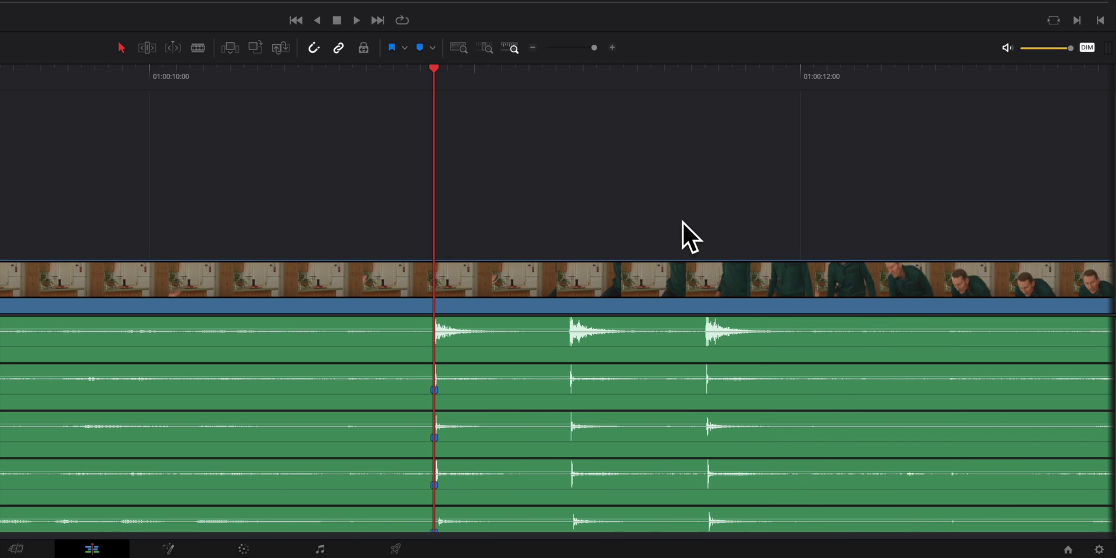
scroll(683, 222, down, 1)
scroll(593, 207, up, 3)
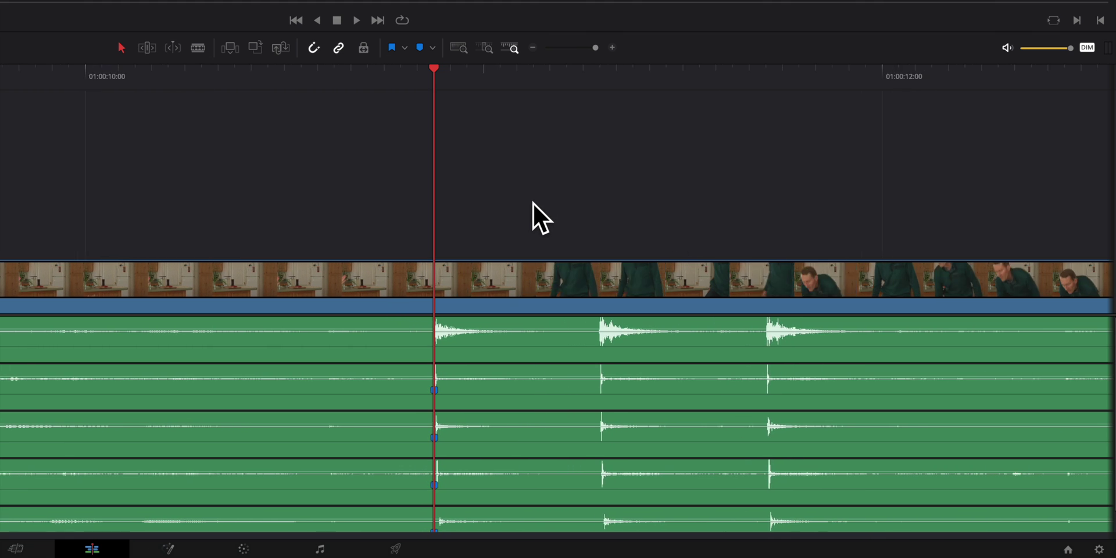
scroll(533, 204, up, 4)
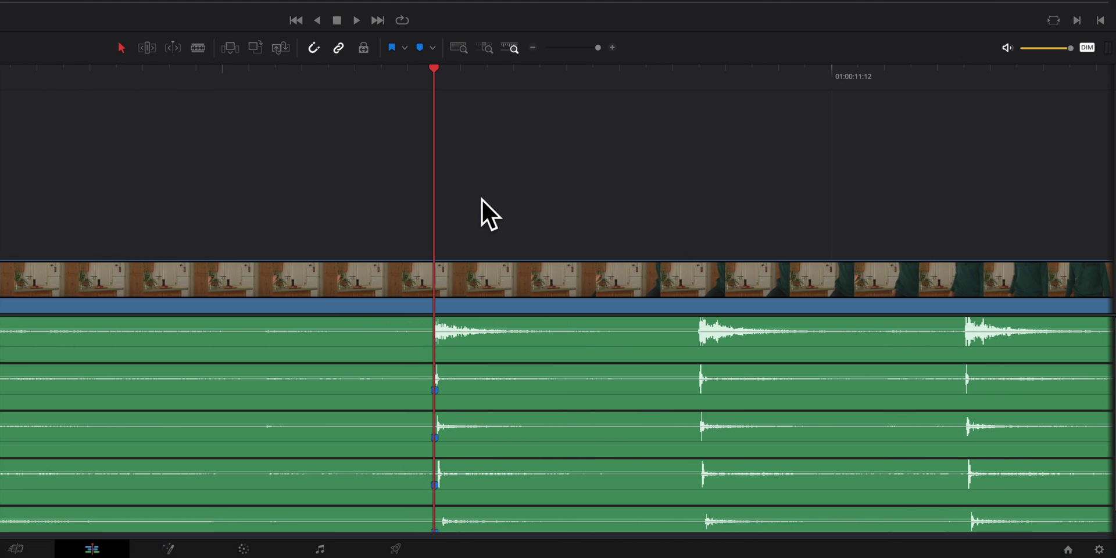
scroll(483, 200, down, 4)
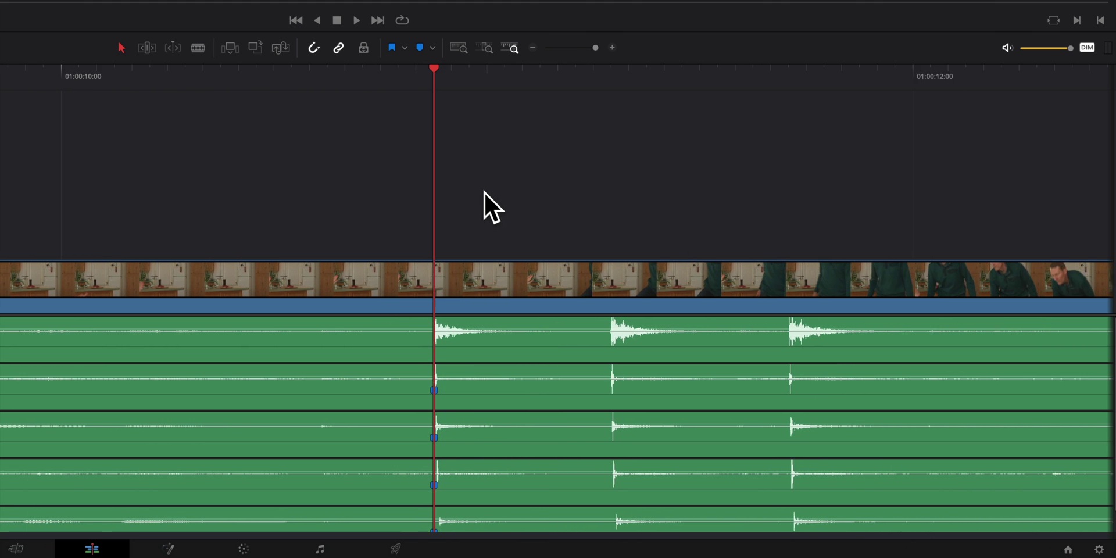
scroll(477, 204, down, 6)
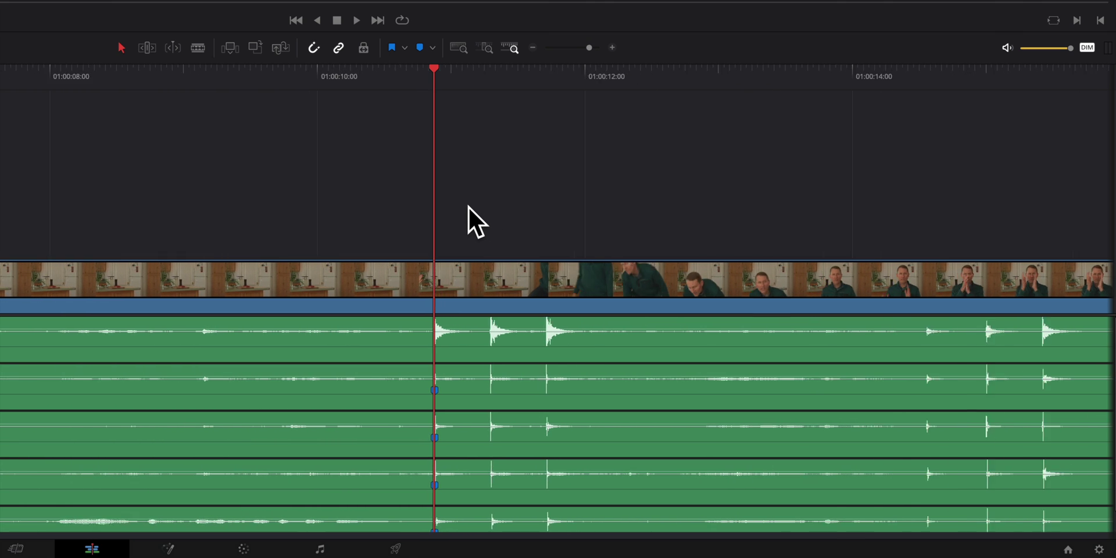
scroll(468, 207, down, 5)
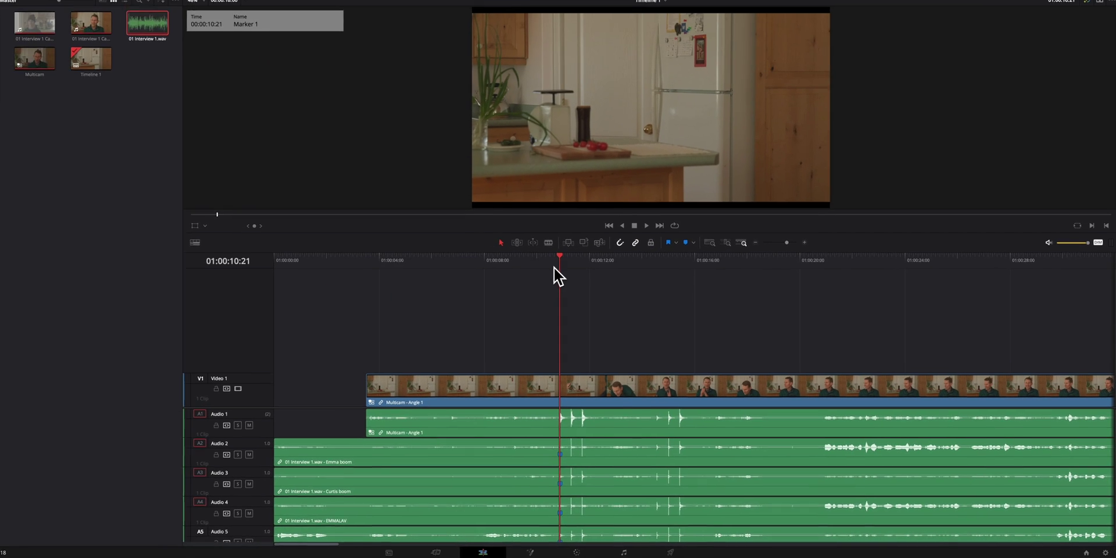
- Play back to check sync, then link the Multicam and recorder audio clips together
key(space)
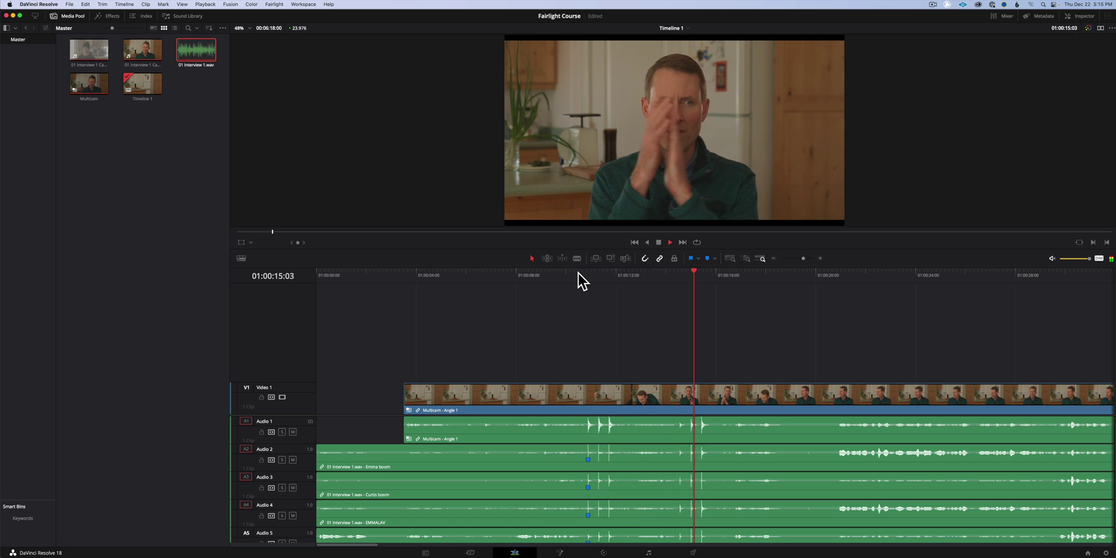
key(space)
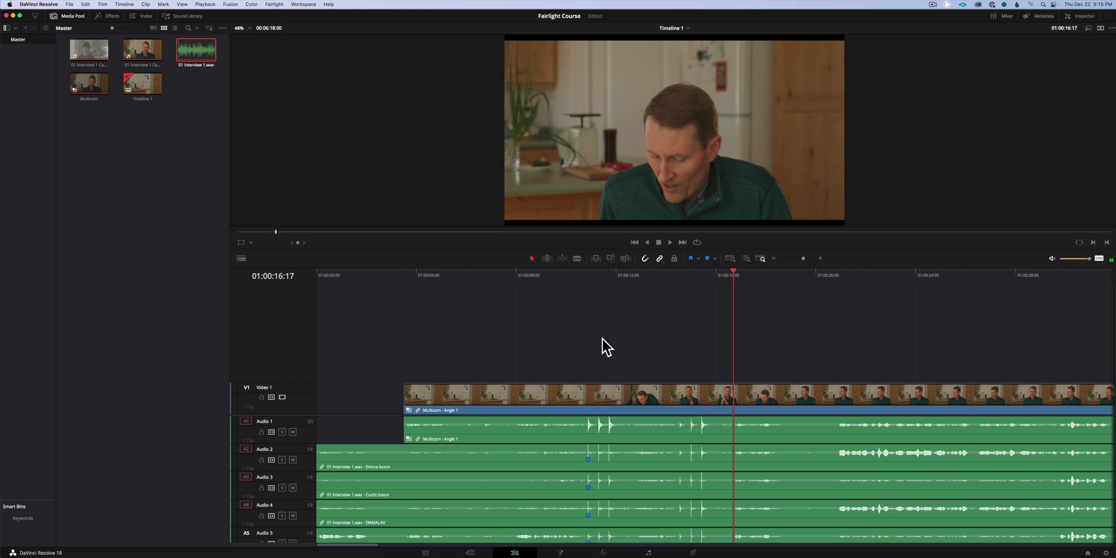
drag(610, 343, 654, 477)
right_click(643, 462)
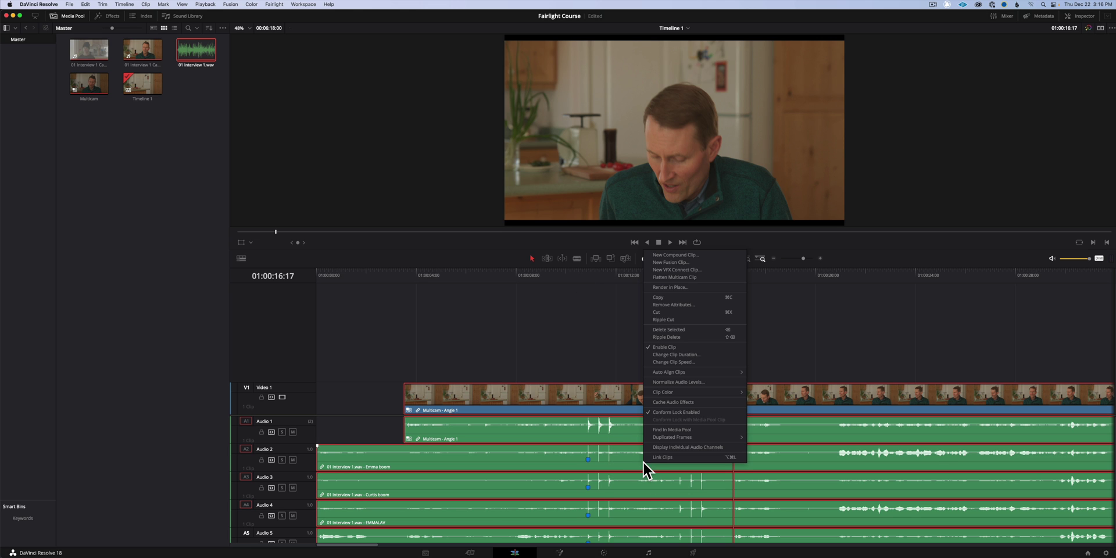
click(663, 456)
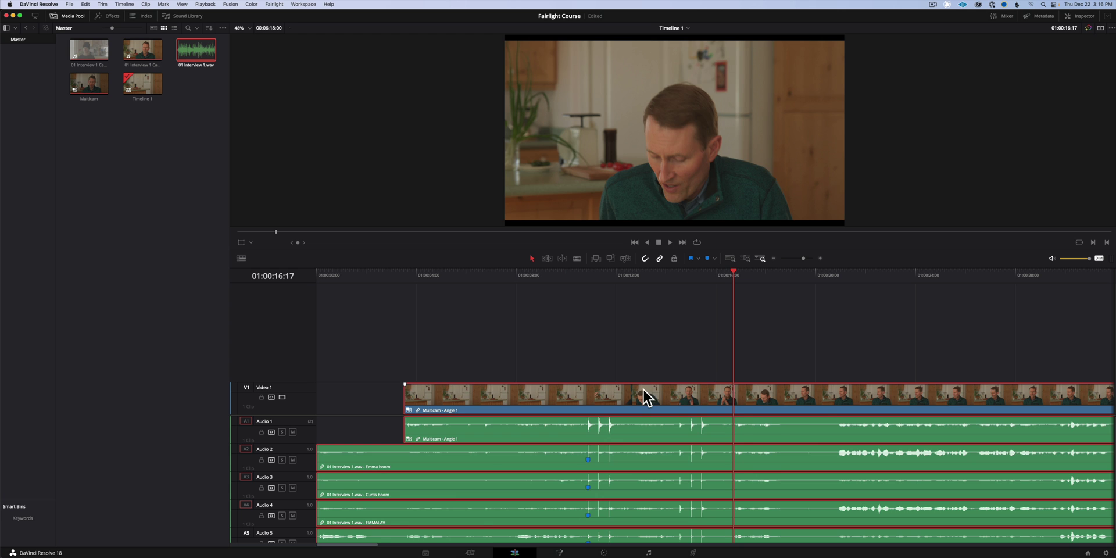
drag(643, 389, 613, 402)
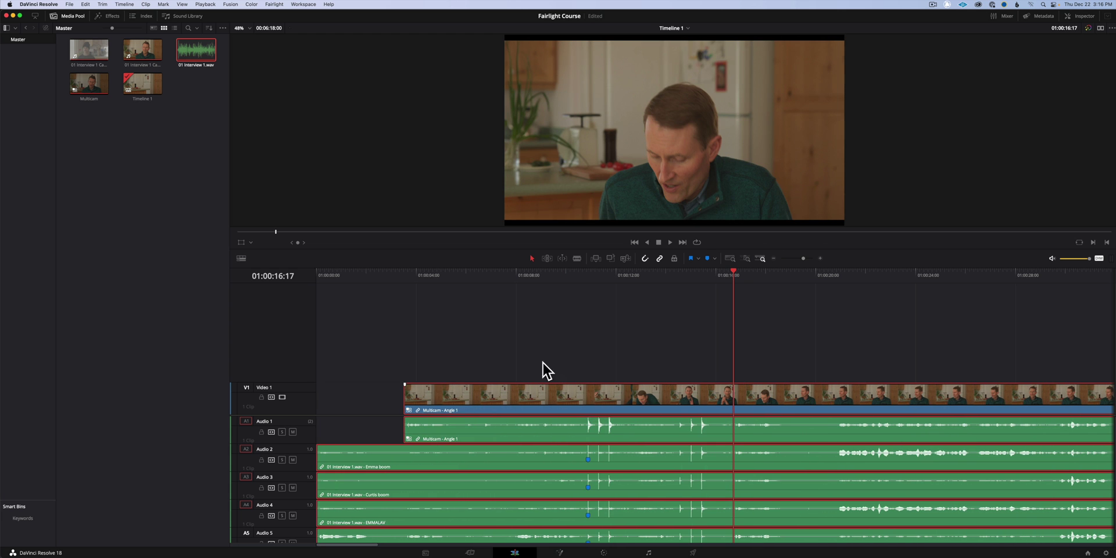
- Mute the Audio 1, Audio 4 and Audio 5 tracks
click(293, 432)
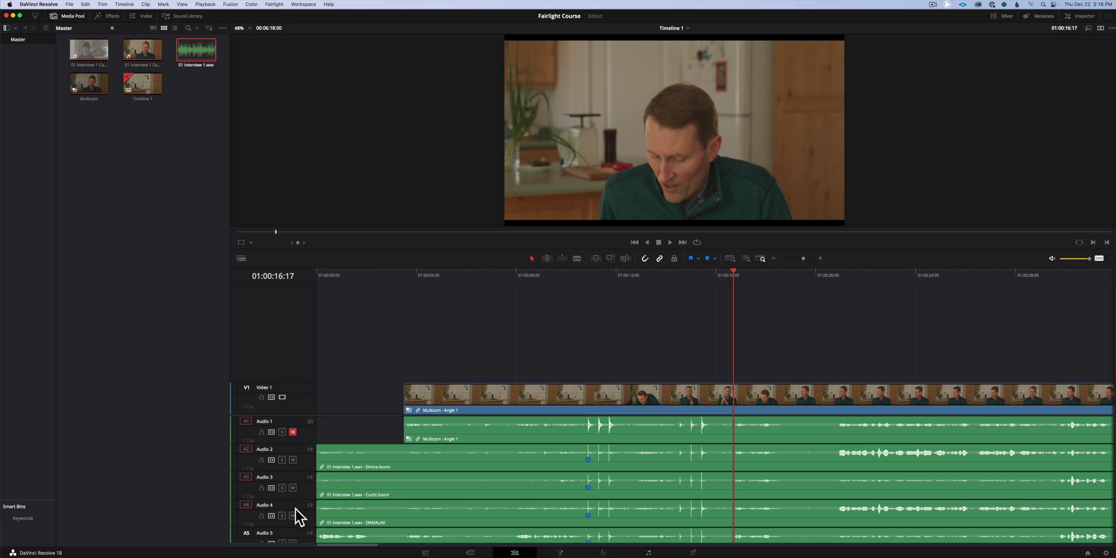
click(293, 515)
scroll(291, 516, down, 1)
click(293, 530)
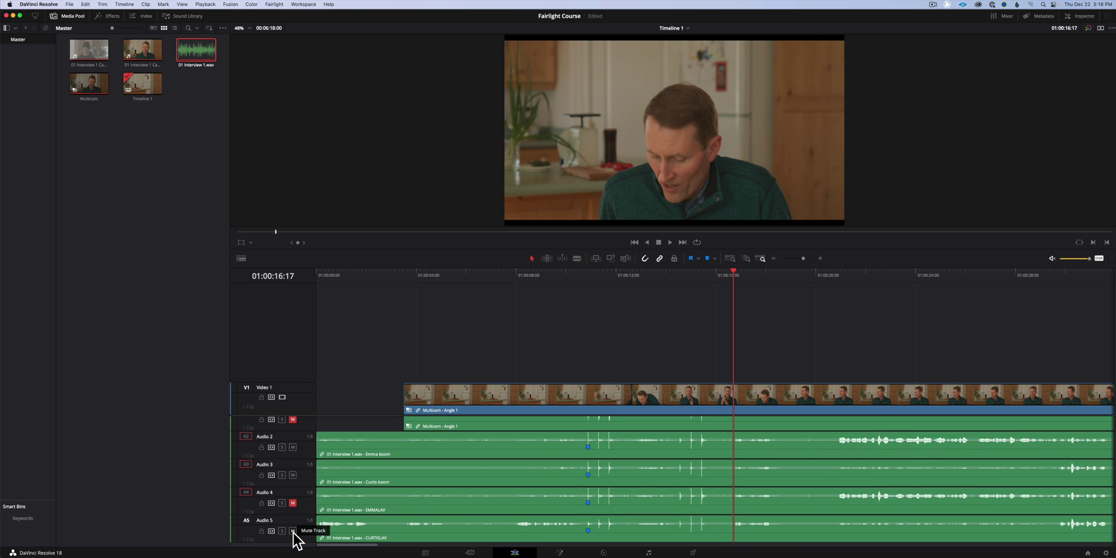
scroll(292, 501, up, 1)
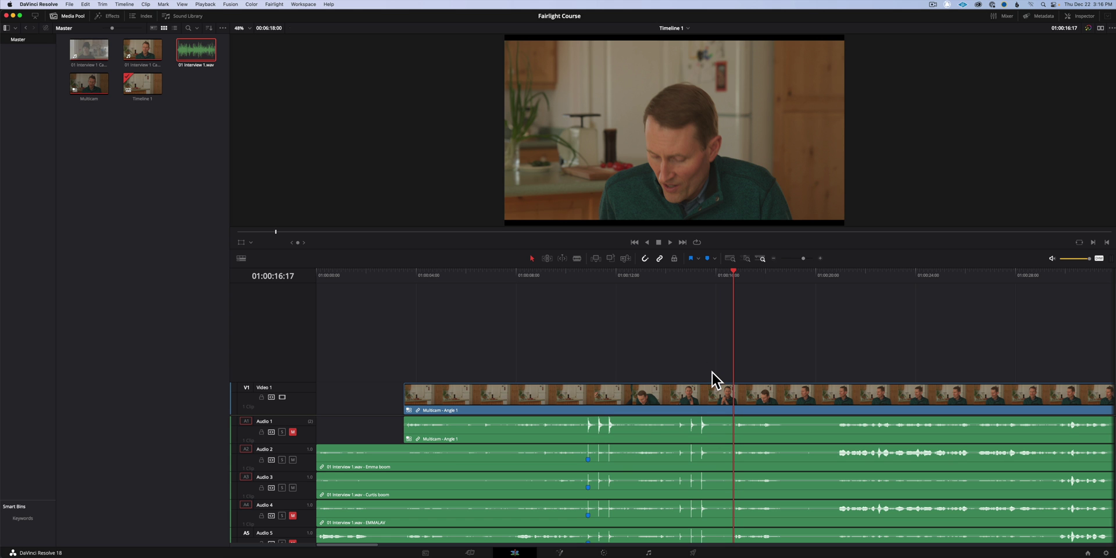
- Switch to the Fairlight page to view Timeline 1 with its mixer and meters
click(650, 553)
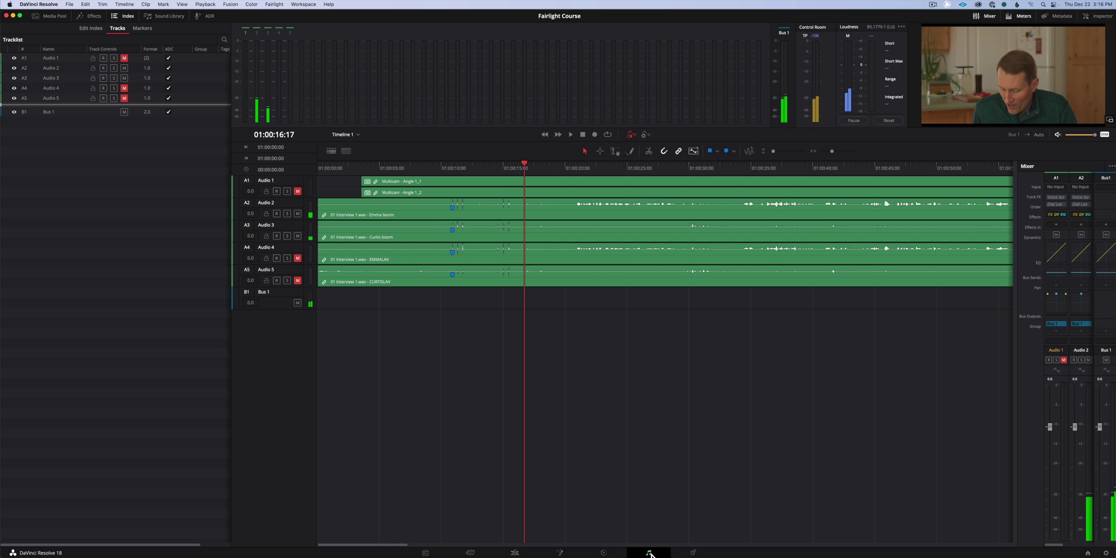